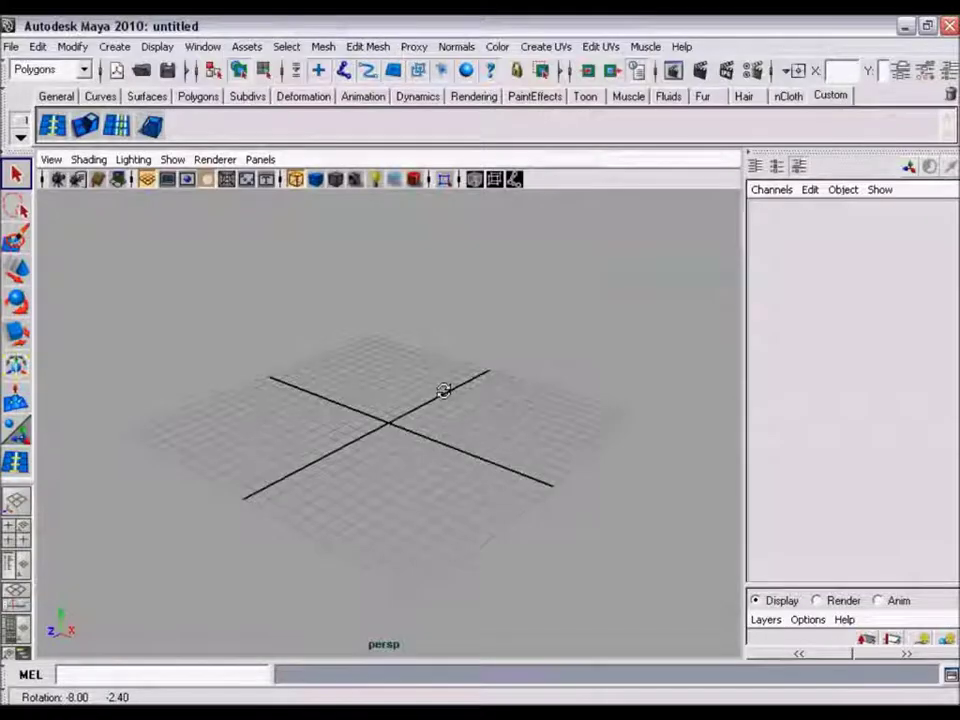
# Create a polygon cube at the origin from the hotbox Create menu
pyautogui.moveTo(443, 390)
pyautogui.keyDown('alt'); pyautogui.mouseDown()
pyautogui.moveTo(418, 392)
pyautogui.moveTo(403, 410)
pyautogui.moveTo(405, 396)
pyautogui.moveTo(437, 396)
pyautogui.moveTo(420, 410)
pyautogui.moveTo(422, 461)
pyautogui.mouseUp(); pyautogui.keyUp('alt')
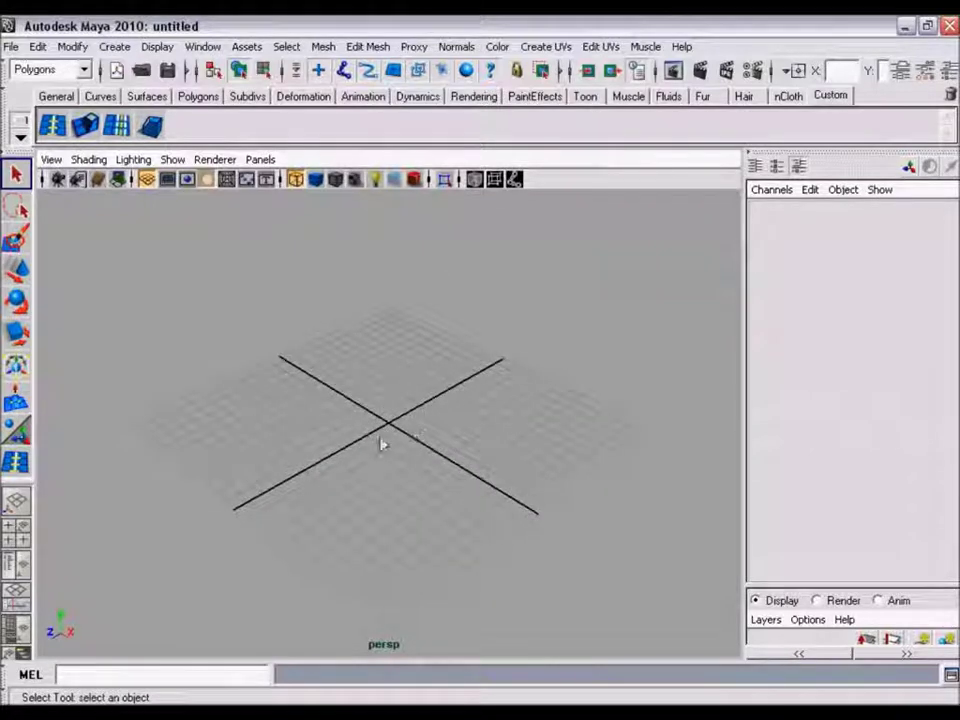
pyautogui.moveTo(440, 393)
pyautogui.keyDown('alt'); pyautogui.mouseDown()
pyautogui.moveTo(369, 392)
pyautogui.moveTo(441, 418)
pyautogui.moveTo(489, 401)
pyautogui.moveTo(429, 365)
pyautogui.moveTo(426, 388)
pyautogui.moveTo(474, 399)
pyautogui.moveTo(461, 377)
pyautogui.moveTo(455, 389)
pyautogui.mouseUp(); pyautogui.keyUp('alt')
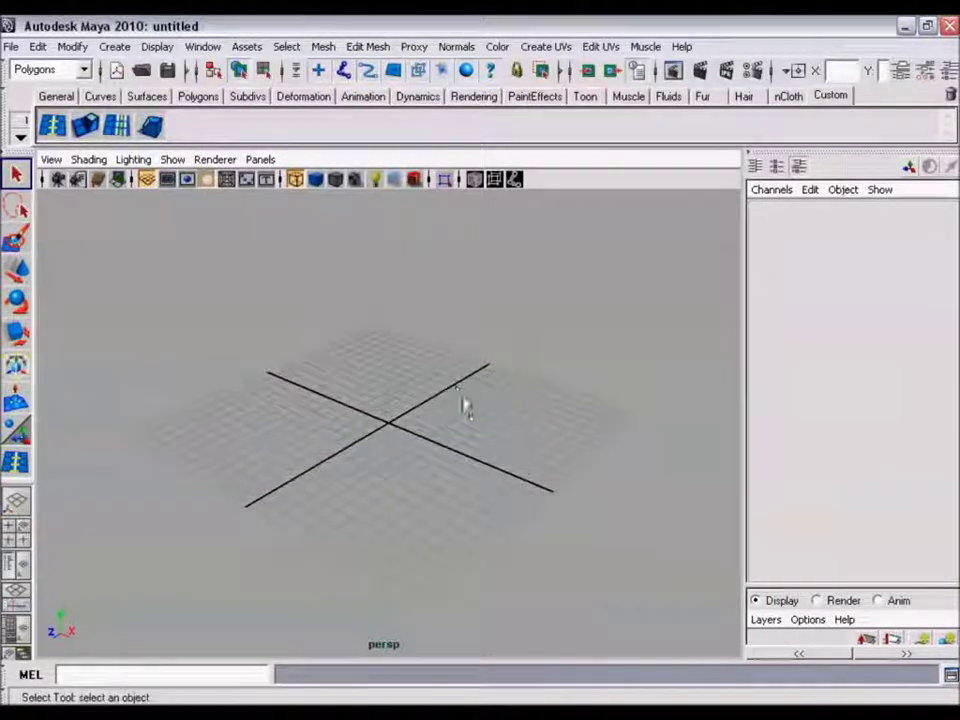
pyautogui.keyDown('alt'); pyautogui.moveTo(470, 422); pyautogui.dragTo(459, 407, button='right'); pyautogui.keyUp('alt')
pyautogui.moveTo(459, 407)
pyautogui.keyDown('alt'); pyautogui.mouseDown()
pyautogui.moveTo(423, 396)
pyautogui.moveTo(456, 403)
pyautogui.moveTo(452, 412)
pyautogui.moveTo(452, 392)
pyautogui.moveTo(405, 399)
pyautogui.moveTo(413, 383)
pyautogui.moveTo(454, 403)
pyautogui.moveTo(465, 389)
pyautogui.moveTo(437, 388)
pyautogui.mouseUp(); pyautogui.keyUp('alt')
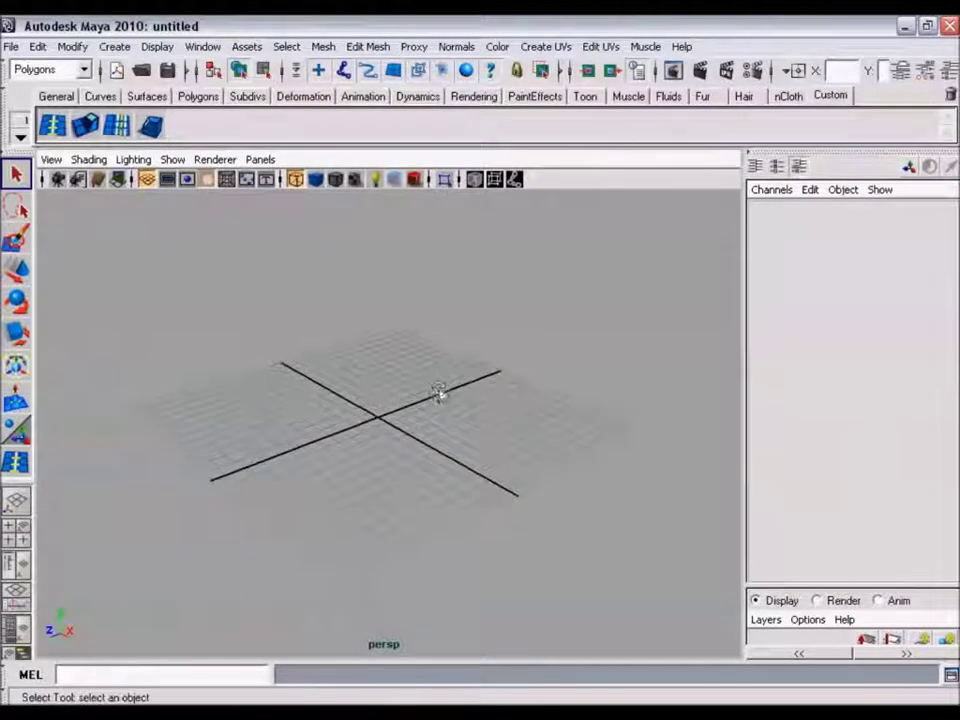
pyautogui.press('space')
pyautogui.moveTo(274, 306); pyautogui.dragTo(506, 347)
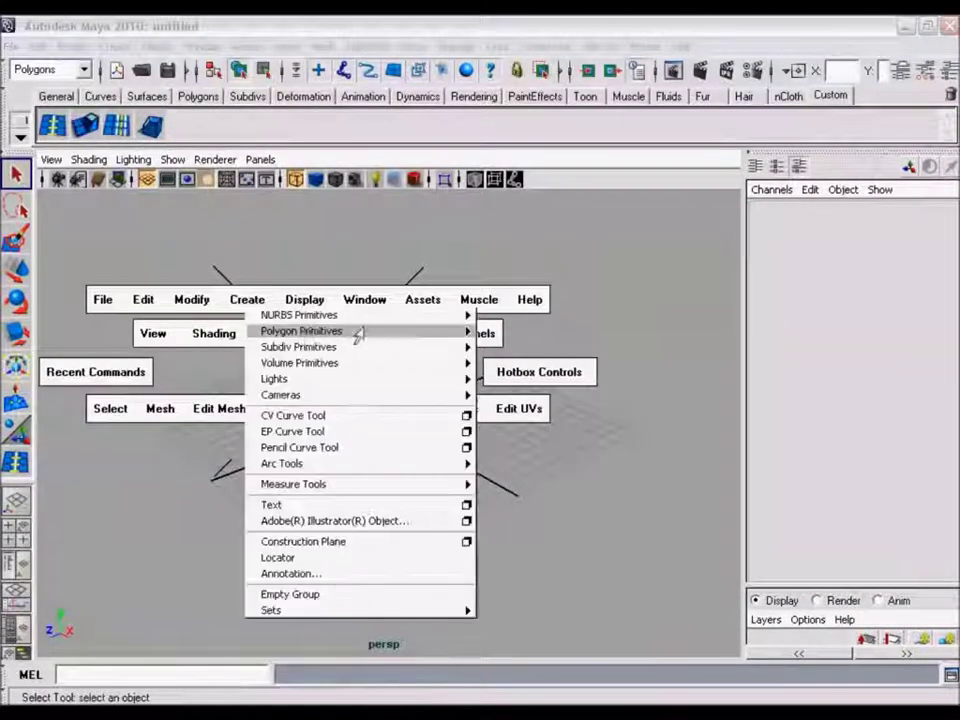
pyautogui.moveTo(381, 431)
pyautogui.keyDown('alt'); pyautogui.mouseDown()
pyautogui.moveTo(384, 420)
pyautogui.moveTo(424, 439)
pyautogui.moveTo(433, 428)
pyautogui.moveTo(606, 510)
pyautogui.mouseUp(); pyautogui.keyUp('alt')
# Scale the cube into an upright panel, Scale X 10.037 and Scale Y 16.656
pyautogui.press('r')
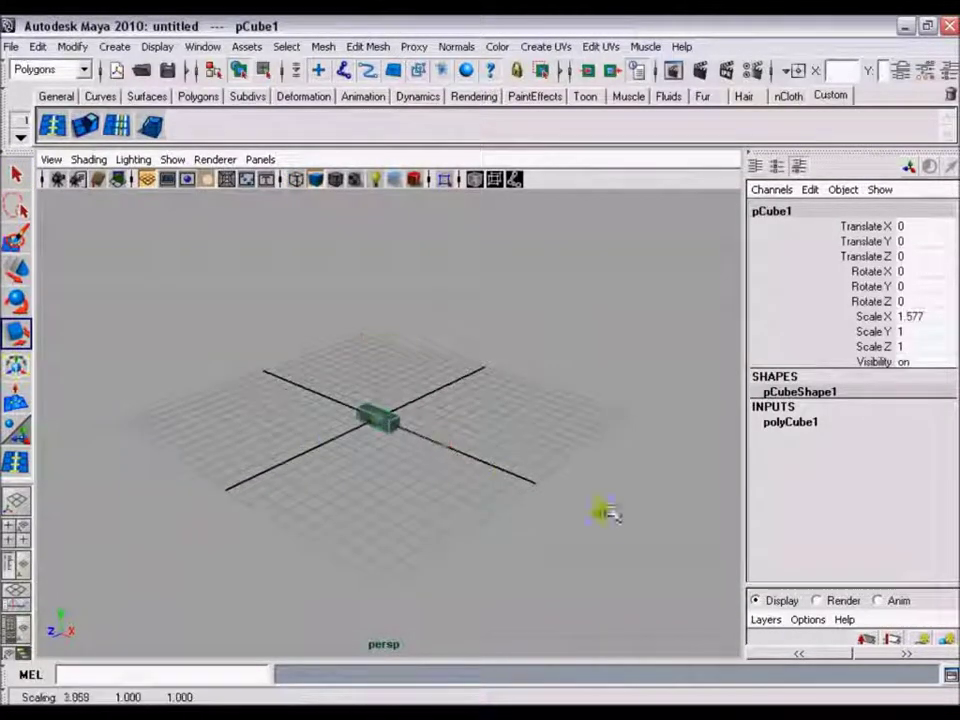
pyautogui.moveTo(446, 446); pyautogui.dragTo(574, 501)
pyautogui.moveTo(383, 345); pyautogui.dragTo(375, 178)
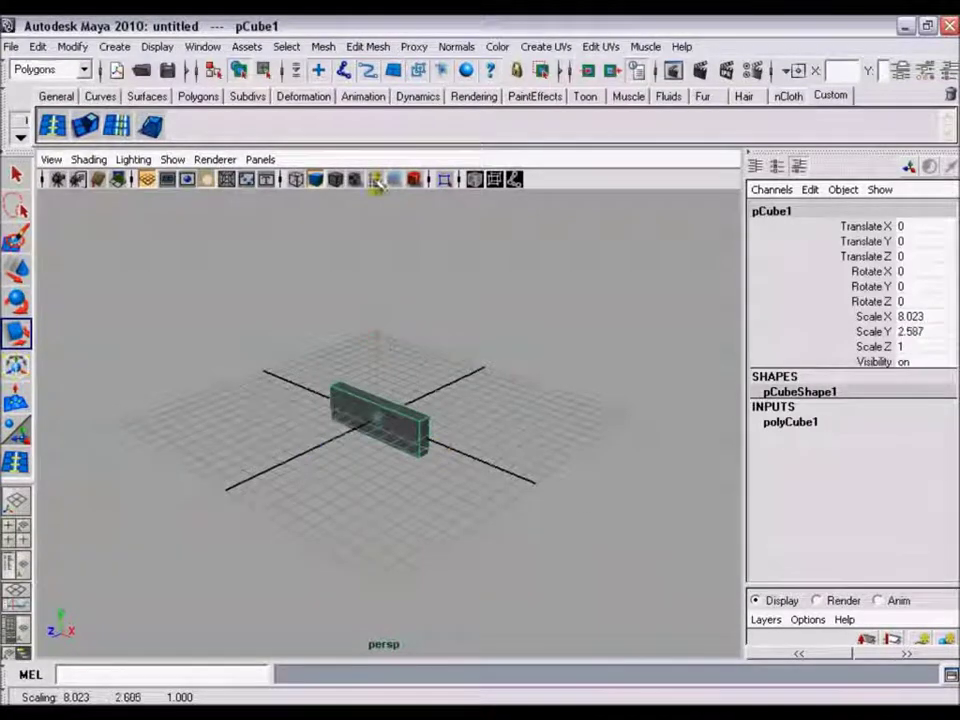
pyautogui.moveTo(377, 336); pyautogui.dragTo(373, 129)
pyautogui.moveTo(375, 333)
pyautogui.mouseDown()
pyautogui.moveTo(377, 244)
pyautogui.moveTo(379, 256)
pyautogui.mouseUp()
pyautogui.moveTo(445, 443)
pyautogui.mouseDown()
pyautogui.moveTo(459, 450)
pyautogui.moveTo(516, 438)
pyautogui.moveTo(396, 456)
pyautogui.moveTo(521, 454)
pyautogui.moveTo(422, 452)
pyautogui.moveTo(480, 484)
pyautogui.moveTo(514, 446)
pyautogui.moveTo(390, 439)
pyautogui.moveTo(367, 420)
pyautogui.moveTo(497, 429)
pyautogui.moveTo(461, 426)
pyautogui.moveTo(435, 409)
pyautogui.moveTo(509, 417)
pyautogui.moveTo(396, 428)
pyautogui.moveTo(432, 428)
pyautogui.moveTo(400, 458)
pyautogui.moveTo(428, 428)
pyautogui.moveTo(450, 429)
pyautogui.moveTo(434, 446)
pyautogui.moveTo(350, 447)
pyautogui.moveTo(424, 439)
pyautogui.moveTo(364, 471)
pyautogui.moveTo(379, 422)
pyautogui.moveTo(401, 431)
pyautogui.moveTo(425, 480)
pyautogui.moveTo(369, 497)
pyautogui.moveTo(402, 480)
pyautogui.moveTo(392, 435)
pyautogui.moveTo(430, 420)
pyautogui.moveTo(405, 401)
pyautogui.moveTo(377, 422)
pyautogui.moveTo(397, 410)
pyautogui.moveTo(388, 405)
pyautogui.moveTo(405, 418)
pyautogui.moveTo(388, 381)
pyautogui.moveTo(352, 346)
pyautogui.mouseUp()
# Spin the panel around its centre pivot, undo back to zero rotation, and view it from new angles
pyautogui.press('e')
pyautogui.hotkey('ctrl', 'z')
pyautogui.press('w')
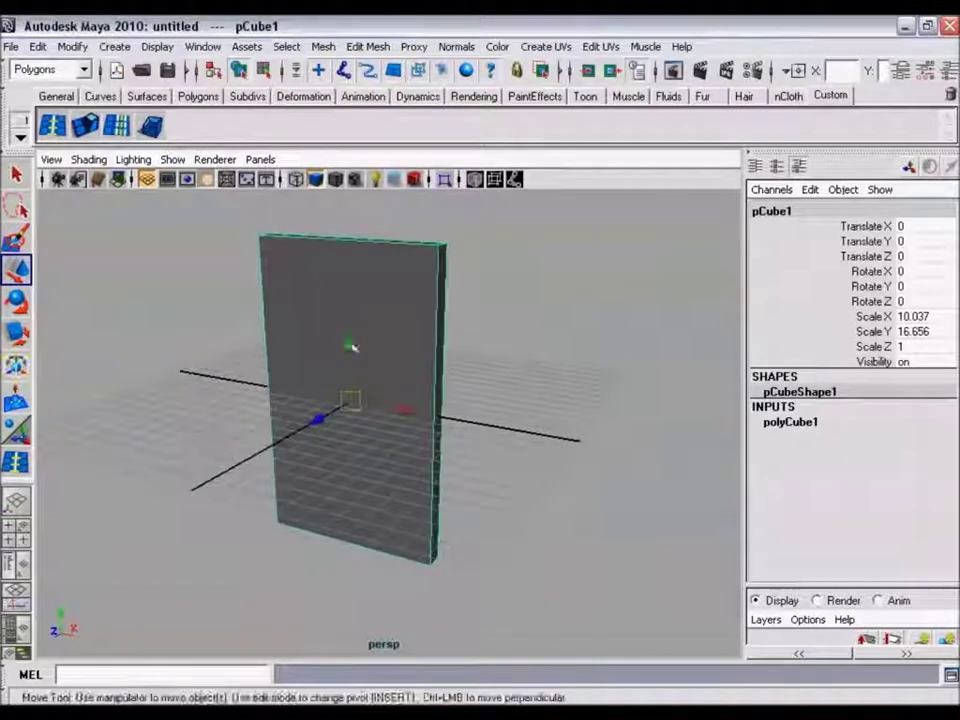
pyautogui.moveTo(376, 430)
pyautogui.keyDown('alt'); pyautogui.mouseDown()
pyautogui.moveTo(446, 428)
pyautogui.moveTo(411, 399)
pyautogui.mouseUp(); pyautogui.keyUp('alt')
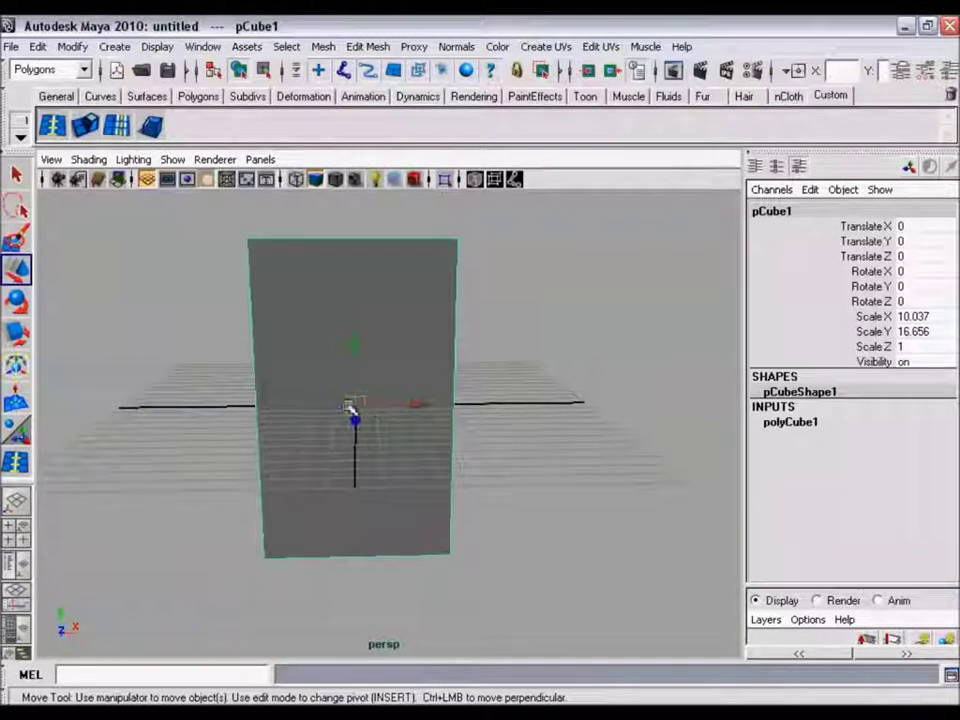
pyautogui.moveTo(442, 400)
pyautogui.keyDown('alt'); pyautogui.mouseDown()
pyautogui.moveTo(307, 432)
pyautogui.moveTo(375, 409)
pyautogui.moveTo(381, 397)
pyautogui.moveTo(388, 403)
pyautogui.moveTo(317, 403)
pyautogui.moveTo(396, 398)
pyautogui.moveTo(365, 398)
pyautogui.mouseUp(); pyautogui.keyUp('alt')
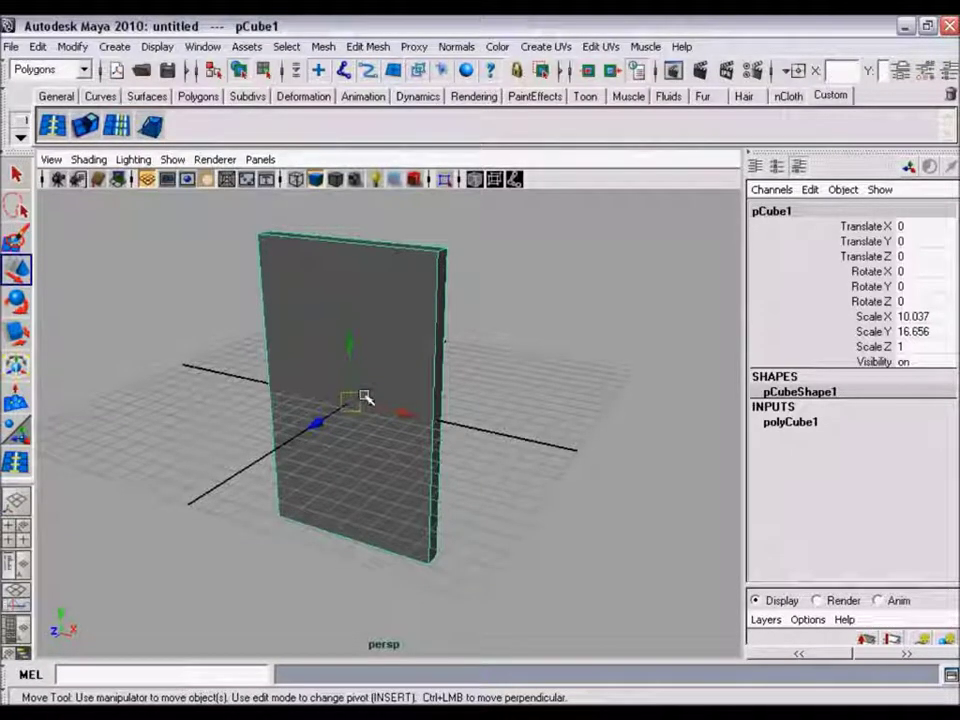
pyautogui.moveTo(365, 397)
pyautogui.keyDown('alt'); pyautogui.mouseDown()
pyautogui.moveTo(377, 388)
pyautogui.moveTo(407, 396)
pyautogui.moveTo(431, 424)
pyautogui.moveTo(405, 446)
pyautogui.moveTo(363, 457)
pyautogui.moveTo(396, 454)
pyautogui.moveTo(375, 456)
pyautogui.moveTo(392, 452)
pyautogui.moveTo(360, 448)
pyautogui.moveTo(396, 446)
pyautogui.moveTo(334, 435)
pyautogui.moveTo(385, 428)
pyautogui.mouseUp(); pyautogui.keyUp('alt')
pyautogui.press('e')
# Undo the panel's Y rotation and return to the Move tool, viewing it from above
pyautogui.hotkey('ctrl', 'z')
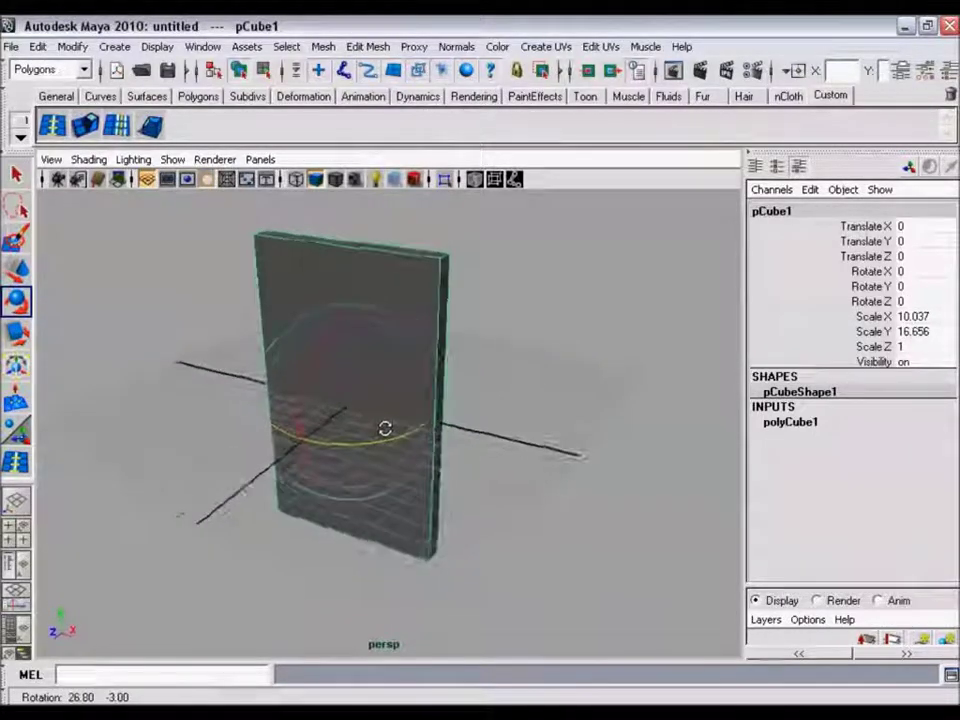
pyautogui.press('w')
pyautogui.moveTo(452, 437)
pyautogui.keyDown('alt'); pyautogui.mouseDown()
pyautogui.moveTo(398, 433)
pyautogui.moveTo(449, 425)
pyautogui.moveTo(433, 422)
pyautogui.mouseUp(); pyautogui.keyUp('alt')
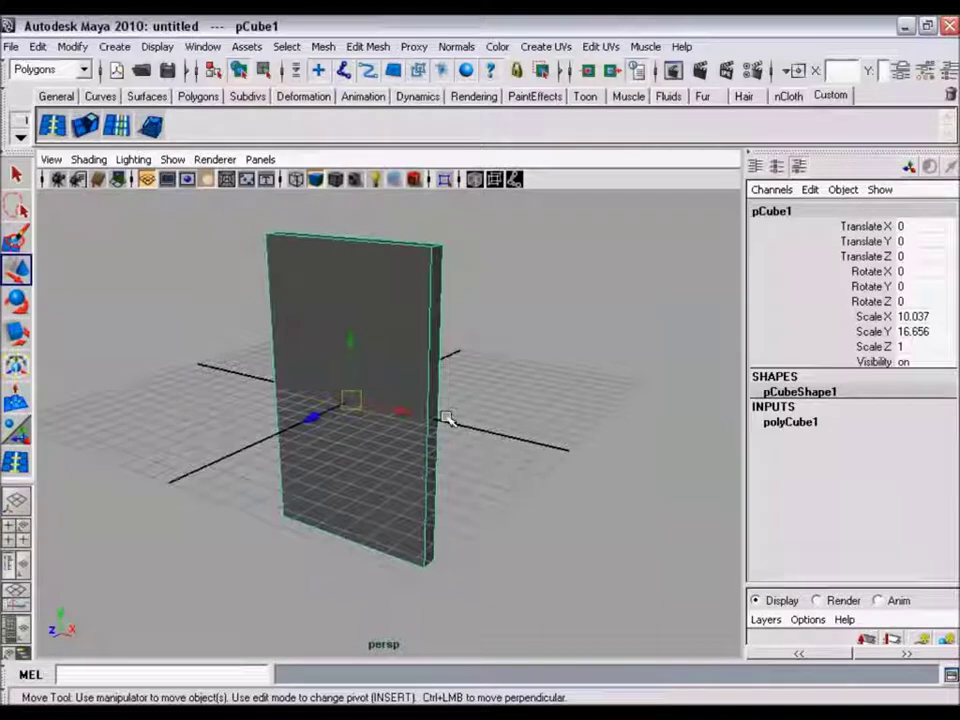
pyautogui.moveTo(386, 386)
pyautogui.keyDown('alt'); pyautogui.mouseDown()
pyautogui.moveTo(418, 439)
pyautogui.moveTo(390, 420)
pyautogui.moveTo(484, 394)
pyautogui.moveTo(405, 401)
pyautogui.moveTo(354, 388)
pyautogui.moveTo(381, 386)
pyautogui.moveTo(371, 447)
pyautogui.moveTo(403, 439)
pyautogui.moveTo(373, 452)
pyautogui.moveTo(388, 463)
pyautogui.moveTo(408, 457)
pyautogui.mouseUp(); pyautogui.keyUp('alt')
# Grab the panel's pivot point and start repositioning it along the panel
pyautogui.middleClick(408, 456)
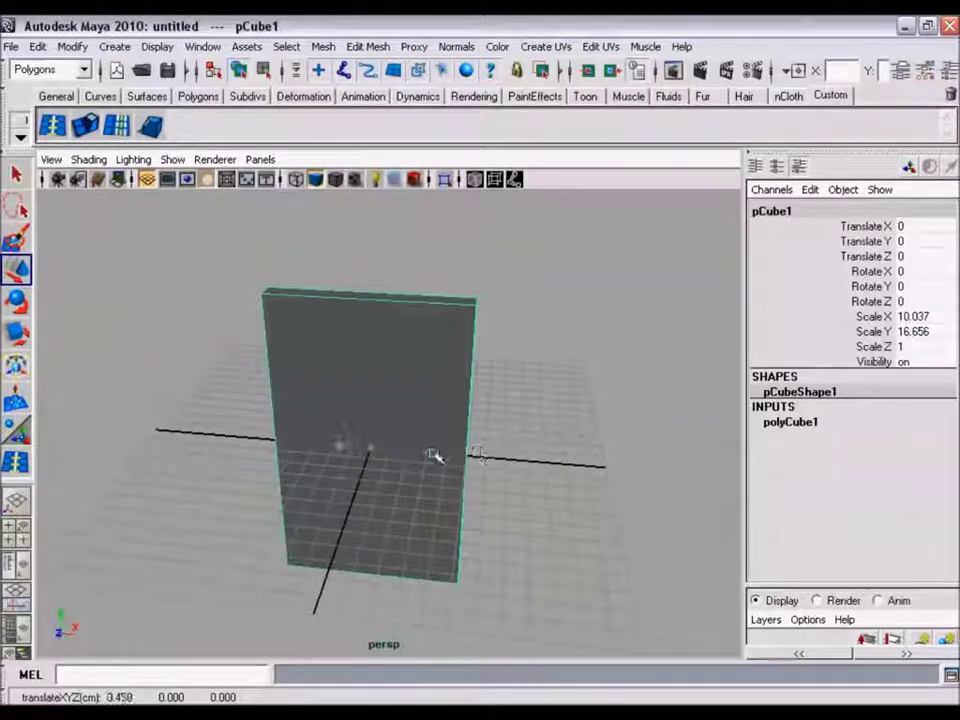
pyautogui.keyDown('alt'); pyautogui.moveTo(455, 470); pyautogui.dragTo(401, 439); pyautogui.keyUp('alt')
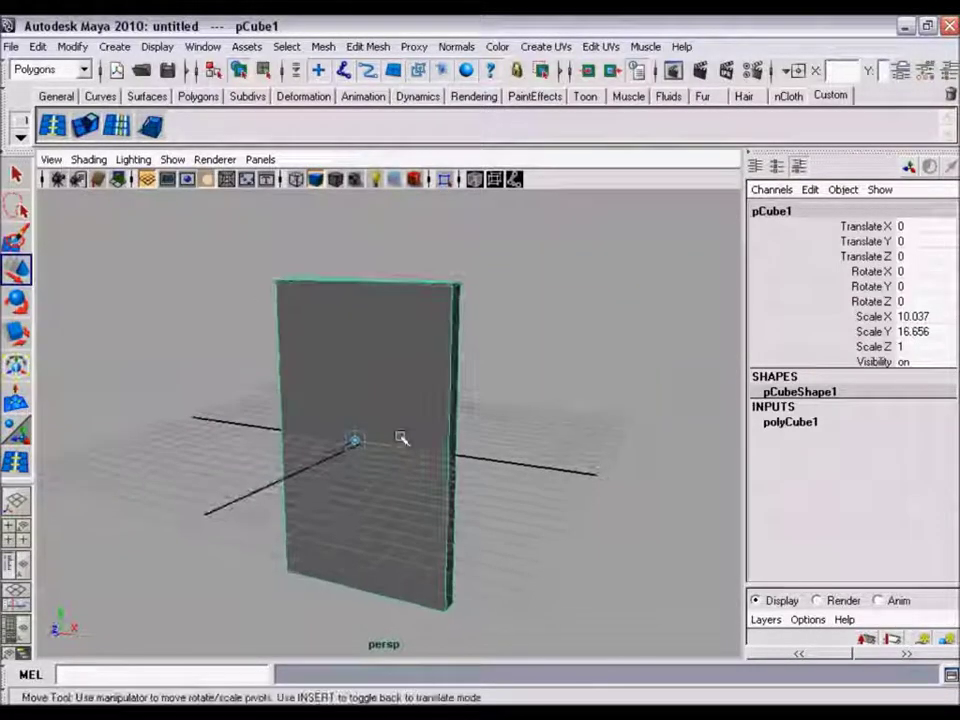
pyautogui.moveTo(360, 399); pyautogui.dragTo(355, 393, button='middle')
pyautogui.moveTo(352, 400)
pyautogui.keyDown('alt'); pyautogui.mouseDown()
pyautogui.moveTo(396, 435)
pyautogui.moveTo(358, 413)
pyautogui.moveTo(495, 450)
pyautogui.moveTo(379, 435)
pyautogui.moveTo(379, 452)
pyautogui.moveTo(435, 465)
pyautogui.moveTo(356, 432)
pyautogui.moveTo(350, 416)
pyautogui.moveTo(441, 445)
pyautogui.moveTo(422, 431)
pyautogui.moveTo(386, 435)
pyautogui.moveTo(381, 422)
pyautogui.moveTo(414, 441)
pyautogui.moveTo(395, 431)
pyautogui.mouseUp(); pyautogui.keyUp('alt')
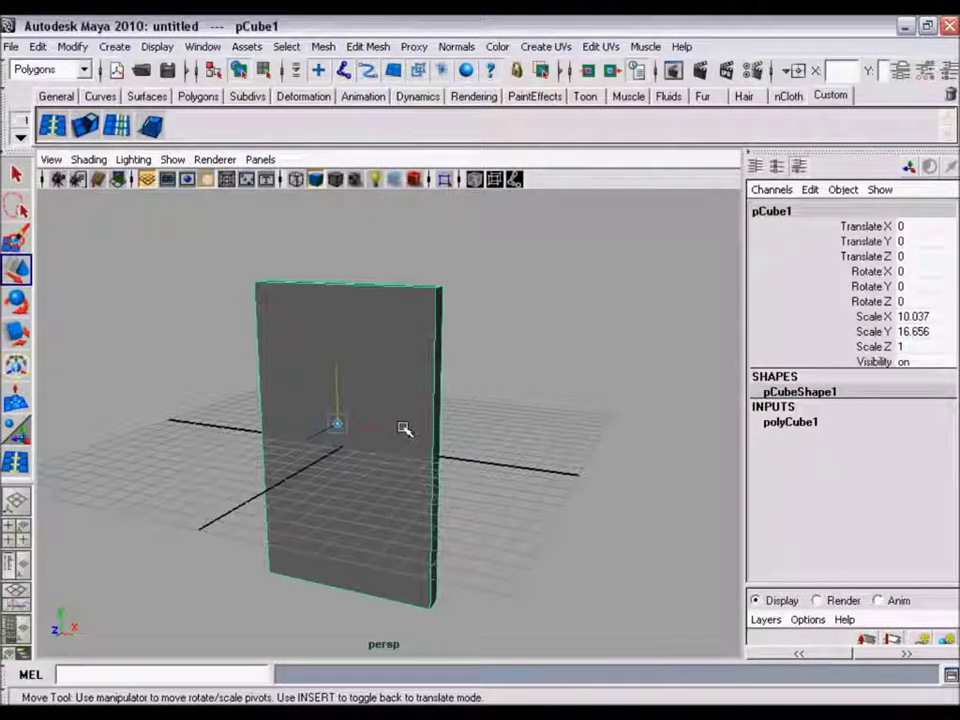
pyautogui.moveTo(381, 432); pyautogui.dragTo(345, 414, button='middle')
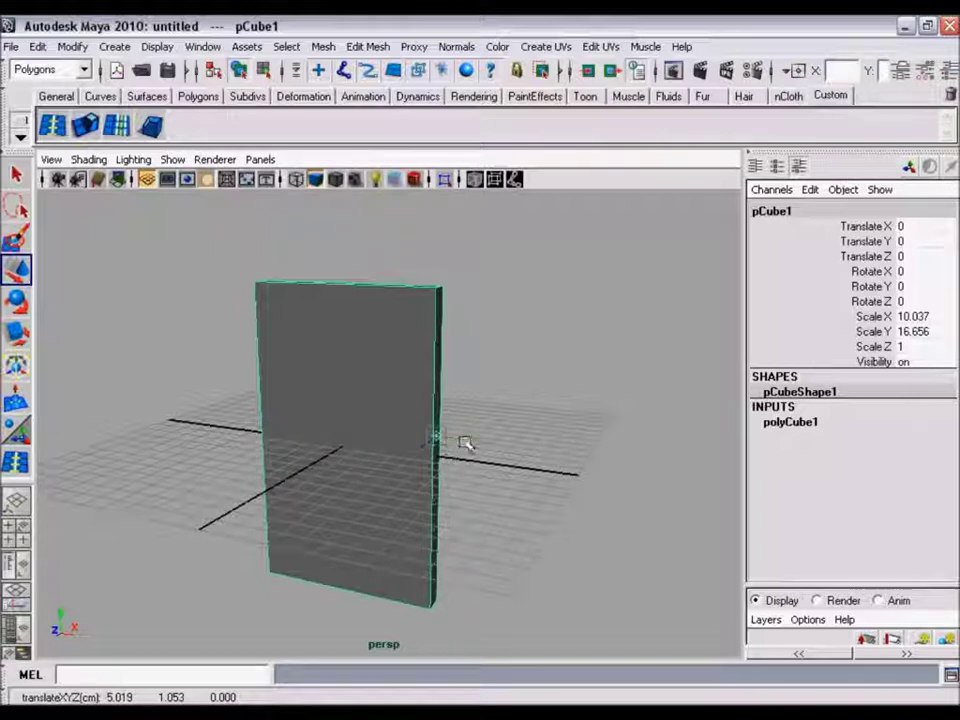
pyautogui.keyDown('alt'); pyautogui.moveTo(380, 421); pyautogui.dragTo(390, 467); pyautogui.keyUp('alt')
# In pivot edit mode, drag the pivot to the panel's left edge, then exit pivot editing
pyautogui.press('Insert')
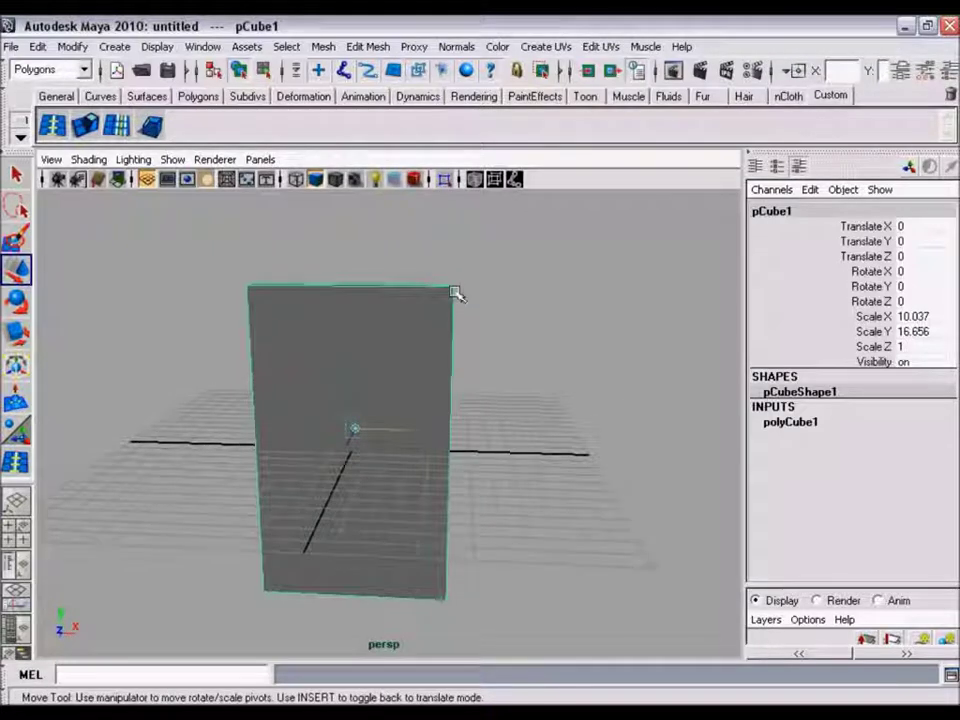
pyautogui.keyDown('alt'); pyautogui.moveTo(443, 335); pyautogui.dragTo(307, 405); pyautogui.keyUp('alt')
pyautogui.moveTo(245, 410)
pyautogui.keyDown('alt'); pyautogui.mouseDown()
pyautogui.moveTo(422, 461)
pyautogui.moveTo(375, 461)
pyautogui.moveTo(400, 400)
pyautogui.mouseUp(); pyautogui.keyUp('alt')
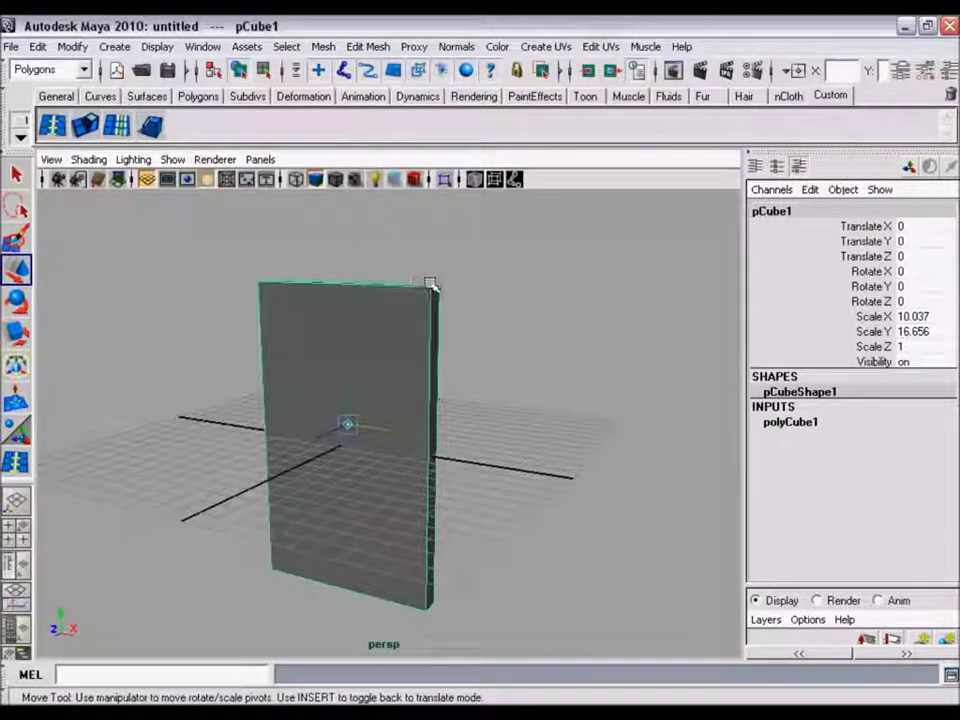
pyautogui.keyDown('alt'); pyautogui.moveTo(407, 583); pyautogui.dragTo(404, 525); pyautogui.keyUp('alt')
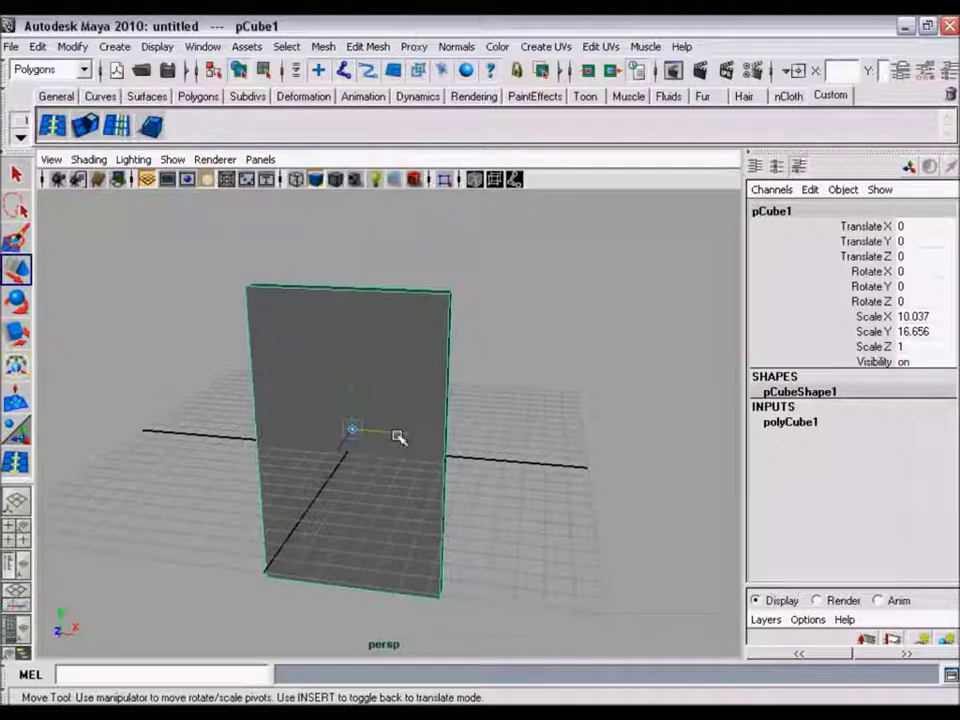
pyautogui.moveTo(397, 437)
pyautogui.mouseDown()
pyautogui.moveTo(444, 446)
pyautogui.moveTo(231, 425)
pyautogui.mouseUp()
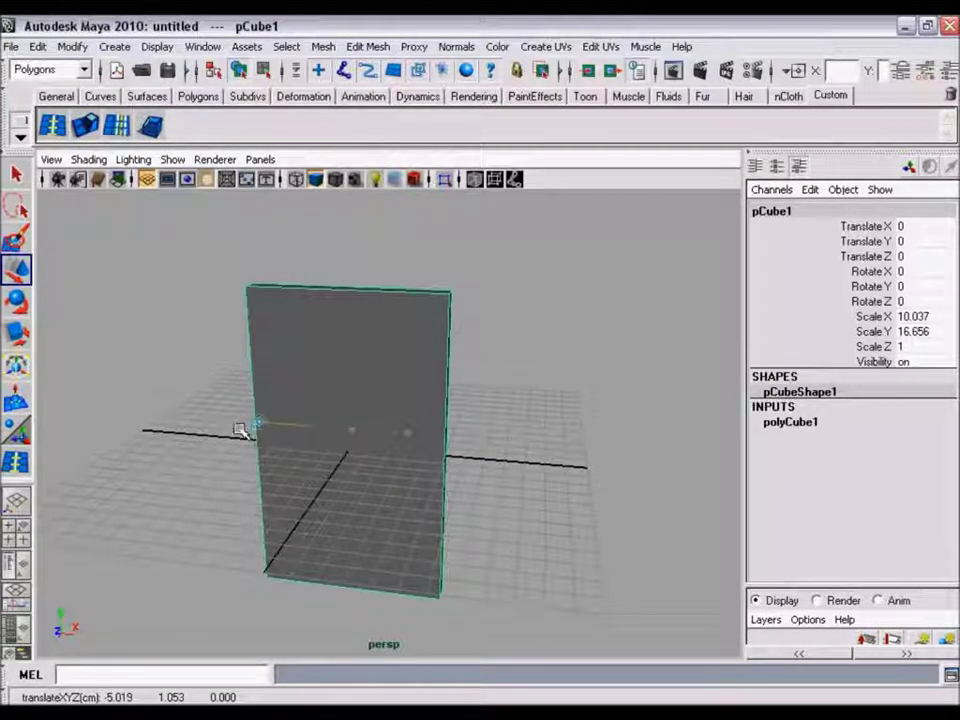
pyautogui.moveTo(383, 485)
pyautogui.keyDown('alt'); pyautogui.mouseDown()
pyautogui.moveTo(328, 450)
pyautogui.moveTo(386, 446)
pyautogui.moveTo(336, 437)
pyautogui.moveTo(349, 446)
pyautogui.moveTo(315, 462)
pyautogui.moveTo(328, 450)
pyautogui.moveTo(349, 465)
pyautogui.moveTo(318, 457)
pyautogui.moveTo(193, 467)
pyautogui.moveTo(272, 478)
pyautogui.moveTo(332, 459)
pyautogui.moveTo(193, 467)
pyautogui.moveTo(325, 459)
pyautogui.moveTo(206, 463)
pyautogui.moveTo(296, 458)
pyautogui.moveTo(304, 444)
pyautogui.moveTo(198, 441)
pyautogui.mouseUp(); pyautogui.keyUp('alt')
pyautogui.press('Insert')
# Test the hinged swing with the Rotate tool, then return to the Move tool
pyautogui.press('e')
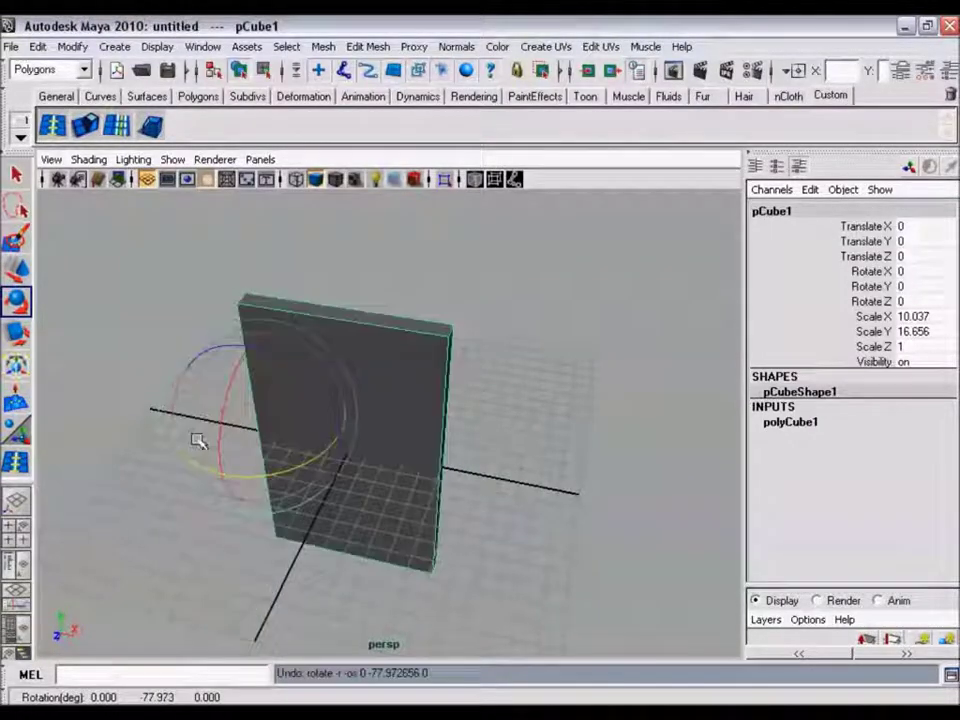
pyautogui.moveTo(308, 460)
pyautogui.keyDown('alt'); pyautogui.mouseDown()
pyautogui.moveTo(311, 418)
pyautogui.moveTo(306, 456)
pyautogui.moveTo(274, 422)
pyautogui.mouseUp(); pyautogui.keyUp('alt')
pyautogui.press('w')
pyautogui.moveTo(430, 480)
pyautogui.keyDown('alt'); pyautogui.mouseDown()
pyautogui.moveTo(390, 463)
pyautogui.moveTo(450, 489)
pyautogui.moveTo(415, 466)
pyautogui.mouseUp(); pyautogui.keyUp('alt')
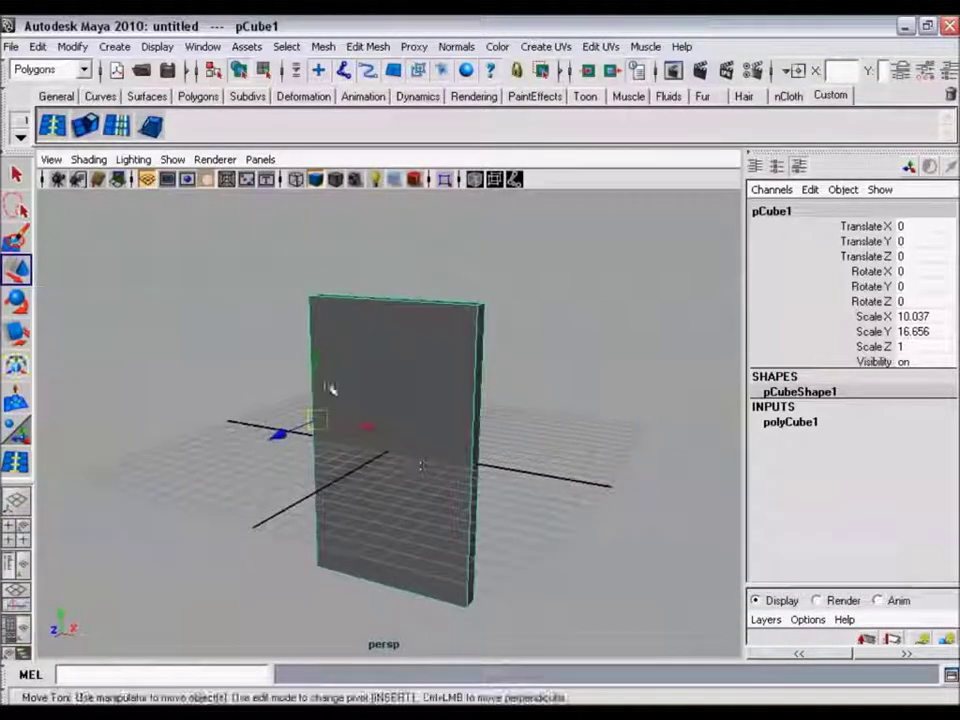
# Use Edit > Duplicate on the panel, then clear and reselect pCube1
pyautogui.click(37, 47)
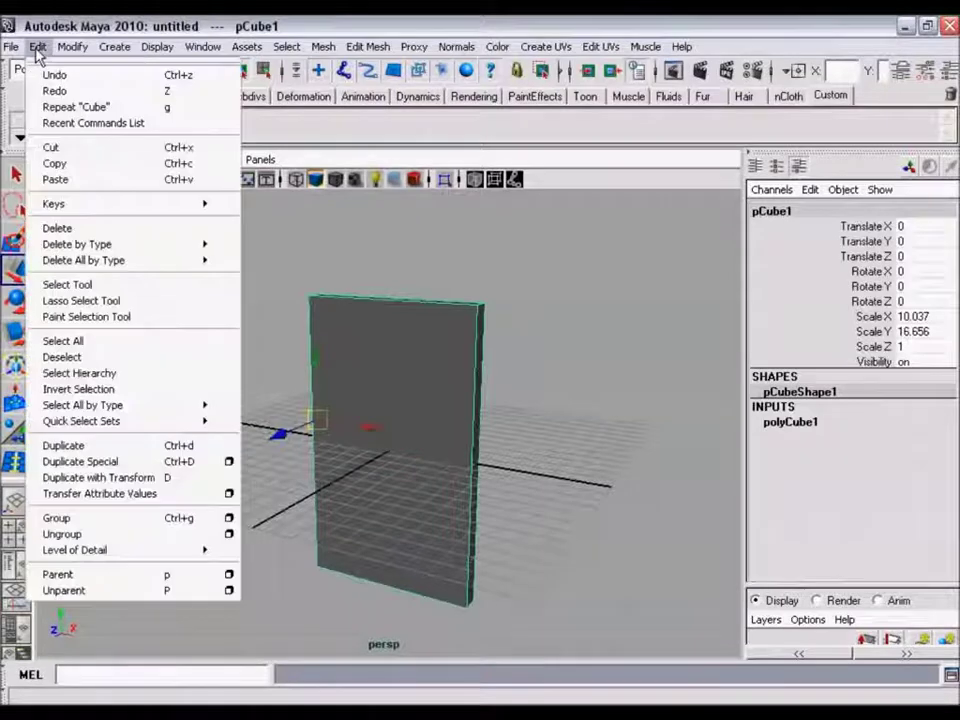
pyautogui.click(133, 445)
pyautogui.moveTo(405, 463)
pyautogui.keyDown('alt'); pyautogui.mouseDown()
pyautogui.moveTo(451, 472)
pyautogui.moveTo(349, 467)
pyautogui.moveTo(421, 466)
pyautogui.mouseUp(); pyautogui.keyUp('alt')
pyautogui.click(390, 463)
pyautogui.click(421, 466)
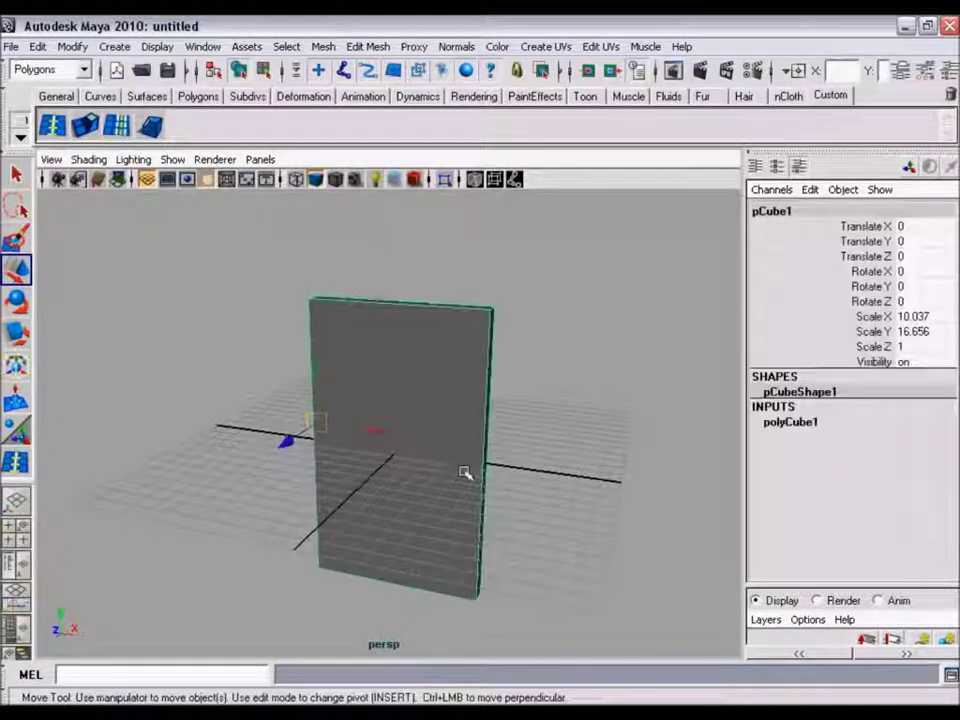
# Tumble the view around pCube1 and bring up the Modify menu
pyautogui.keyDown('alt'); pyautogui.moveTo(463, 471); pyautogui.dragTo(344, 430, button='middle'); pyautogui.keyUp('alt')
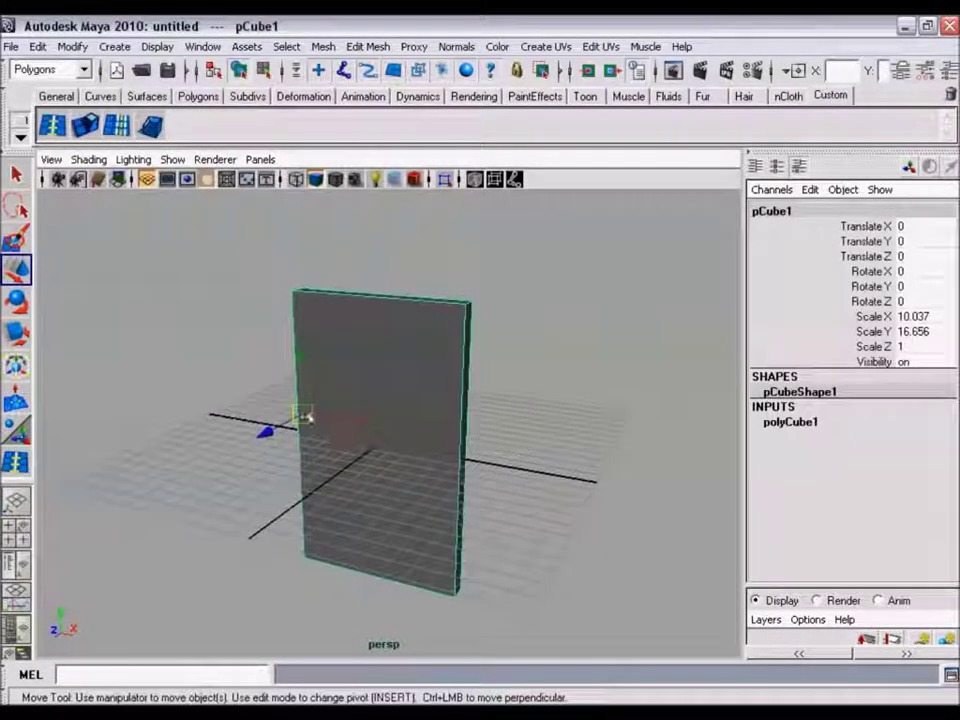
pyautogui.moveTo(346, 434)
pyautogui.keyDown('alt'); pyautogui.mouseDown()
pyautogui.moveTo(405, 426)
pyautogui.moveTo(426, 459)
pyautogui.mouseUp(); pyautogui.keyUp('alt')
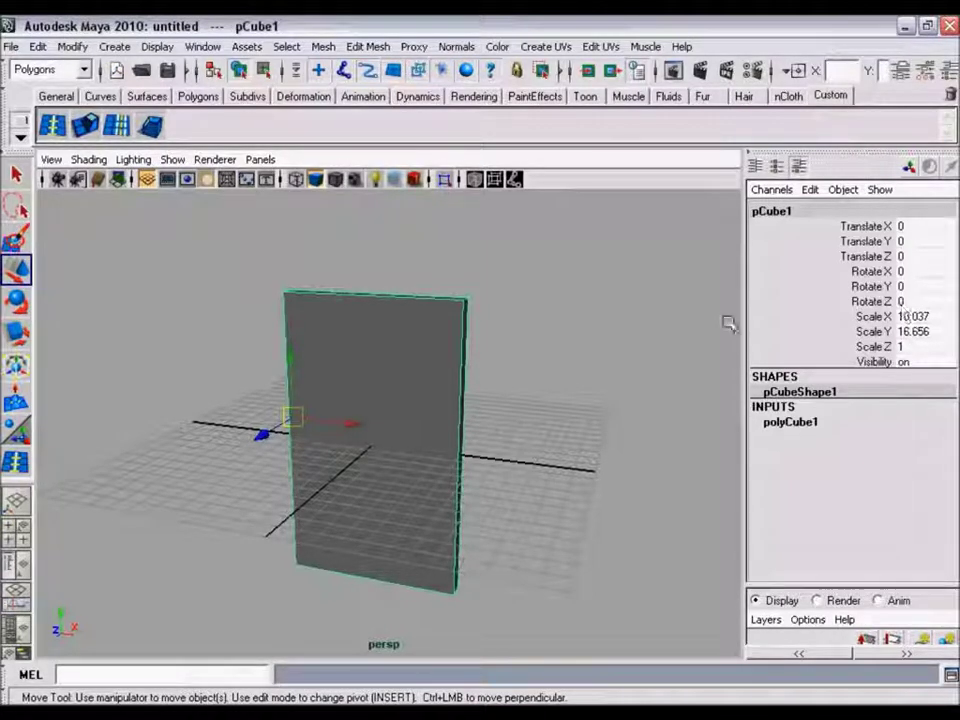
pyautogui.keyDown('alt'); pyautogui.moveTo(728, 322); pyautogui.dragTo(561, 360); pyautogui.keyUp('alt')
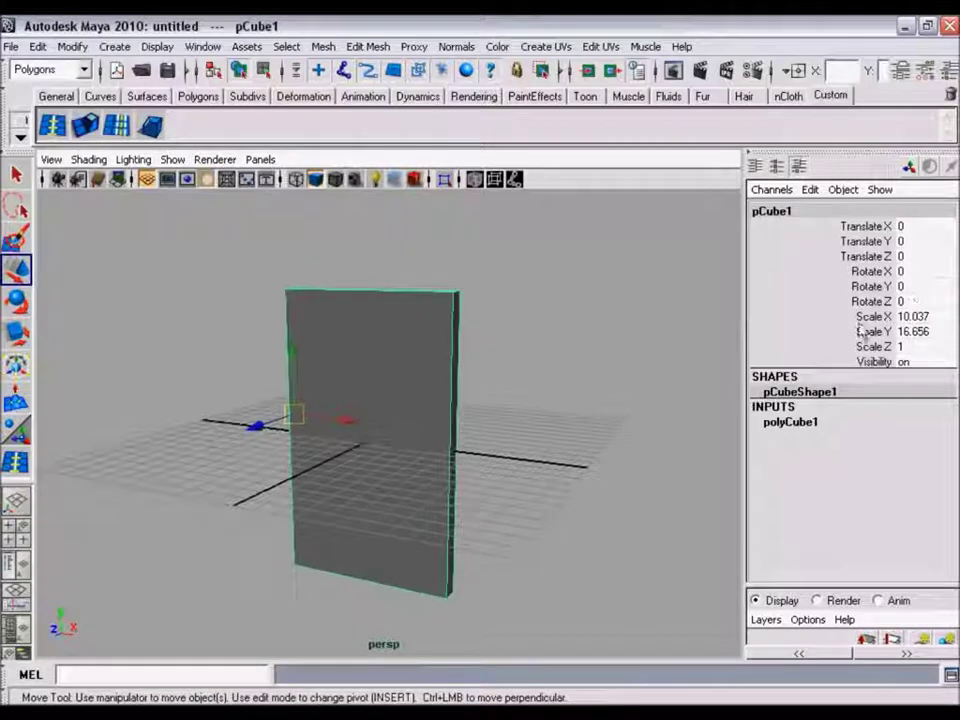
pyautogui.moveTo(454, 369)
pyautogui.keyDown('alt'); pyautogui.mouseDown()
pyautogui.moveTo(431, 369)
pyautogui.moveTo(482, 373)
pyautogui.moveTo(469, 377)
pyautogui.mouseUp(); pyautogui.keyUp('alt')
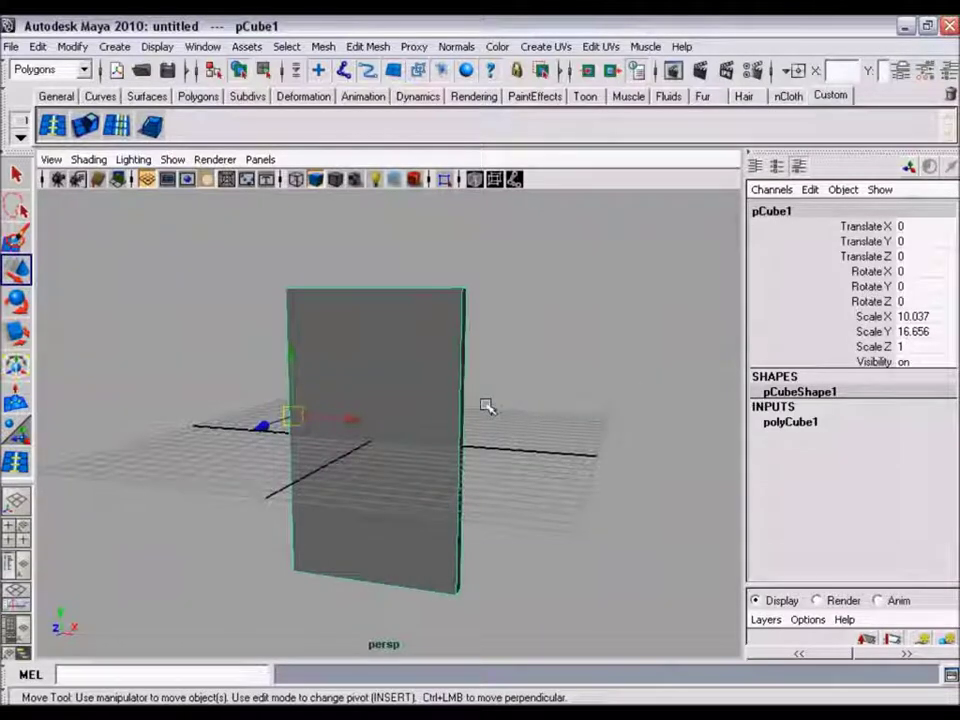
pyautogui.moveTo(578, 386)
pyautogui.keyDown('alt'); pyautogui.mouseDown()
pyautogui.moveTo(495, 414)
pyautogui.moveTo(506, 407)
pyautogui.moveTo(467, 383)
pyautogui.mouseUp(); pyautogui.keyUp('alt')
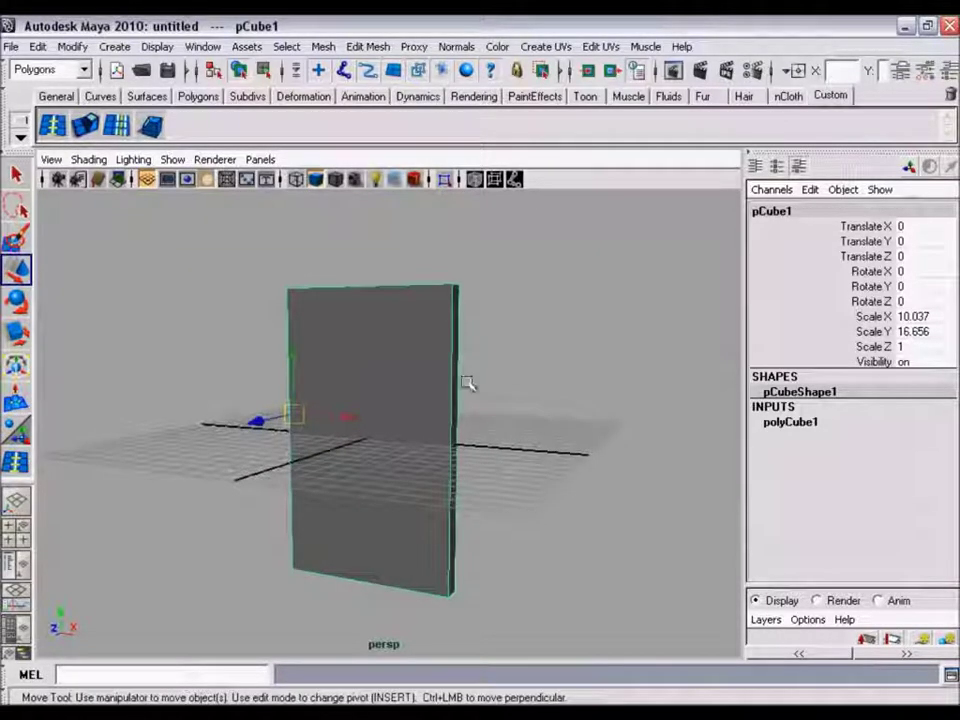
pyautogui.click(73, 47)
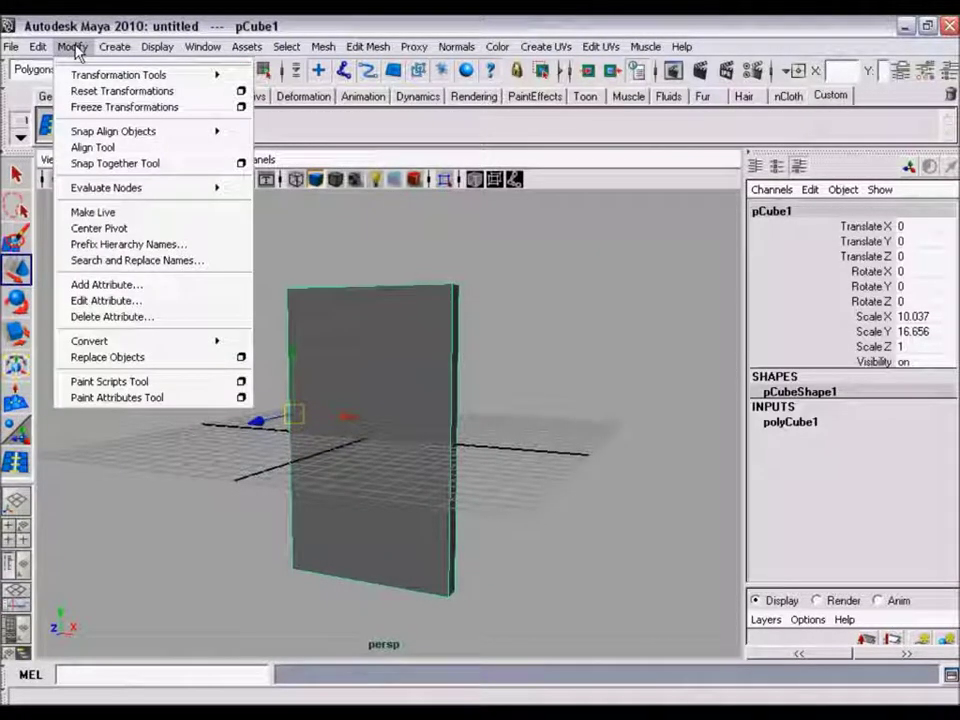
# Add Freeze Transformations to the shelf and freeze pCube1 so its scale reads 1, 1, 1
pyautogui.keyDown('ctrl'); pyautogui.keyDown('shift'); pyautogui.click(153, 112); pyautogui.keyUp('shift'); pyautogui.keyUp('ctrl')
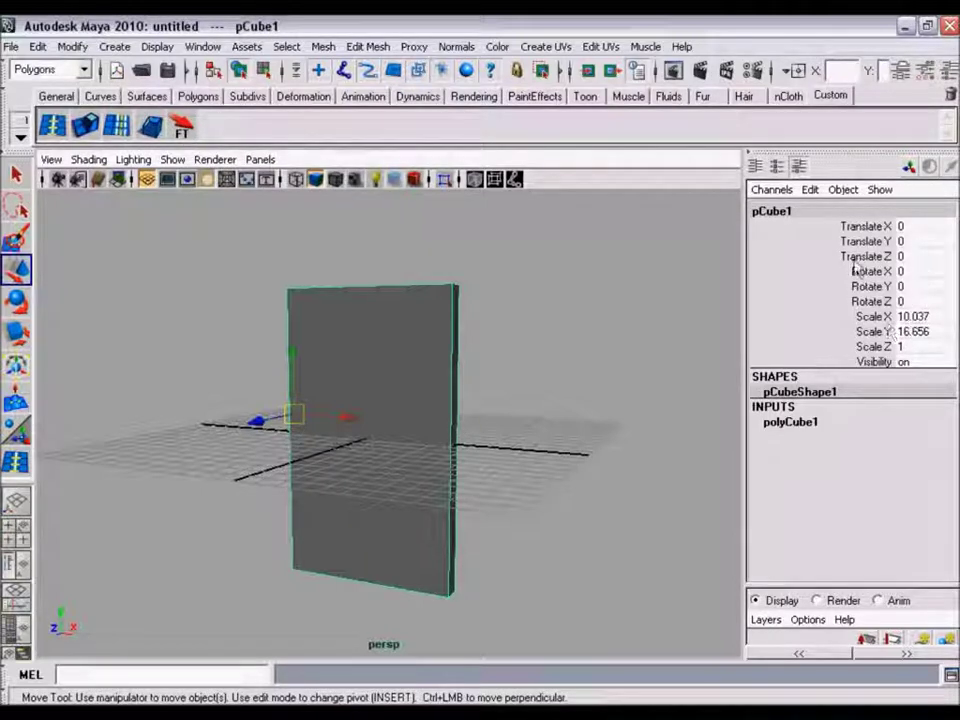
pyautogui.click(181, 128)
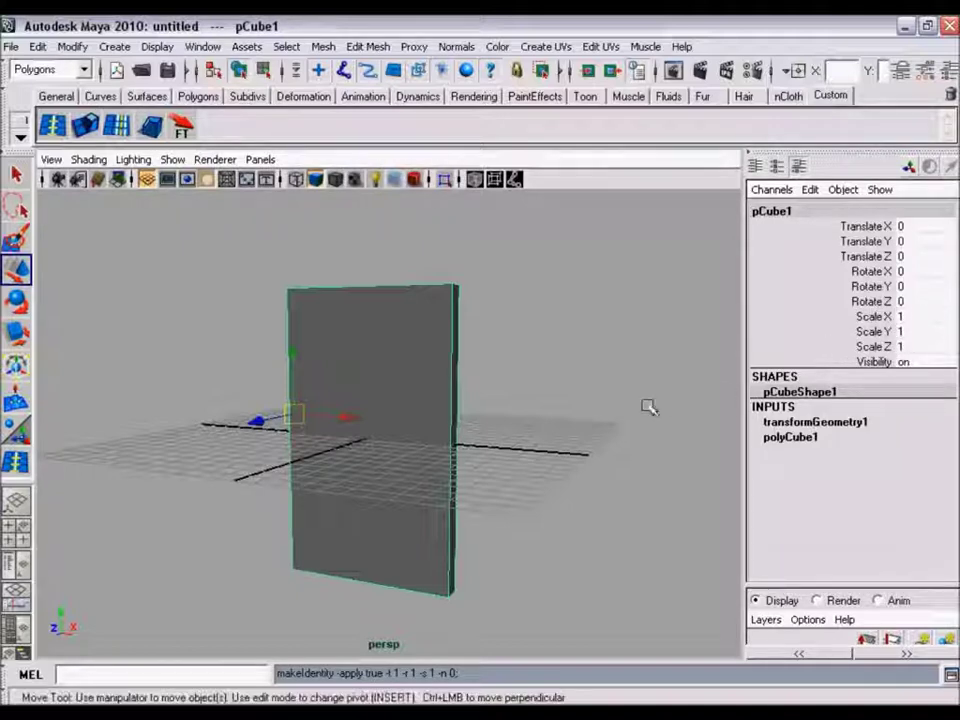
pyautogui.moveTo(534, 418)
pyautogui.keyDown('alt'); pyautogui.mouseDown()
pyautogui.moveTo(553, 426)
pyautogui.moveTo(505, 423)
pyautogui.moveTo(493, 407)
pyautogui.moveTo(501, 409)
pyautogui.mouseUp(); pyautogui.keyUp('alt')
pyautogui.click(37, 47)
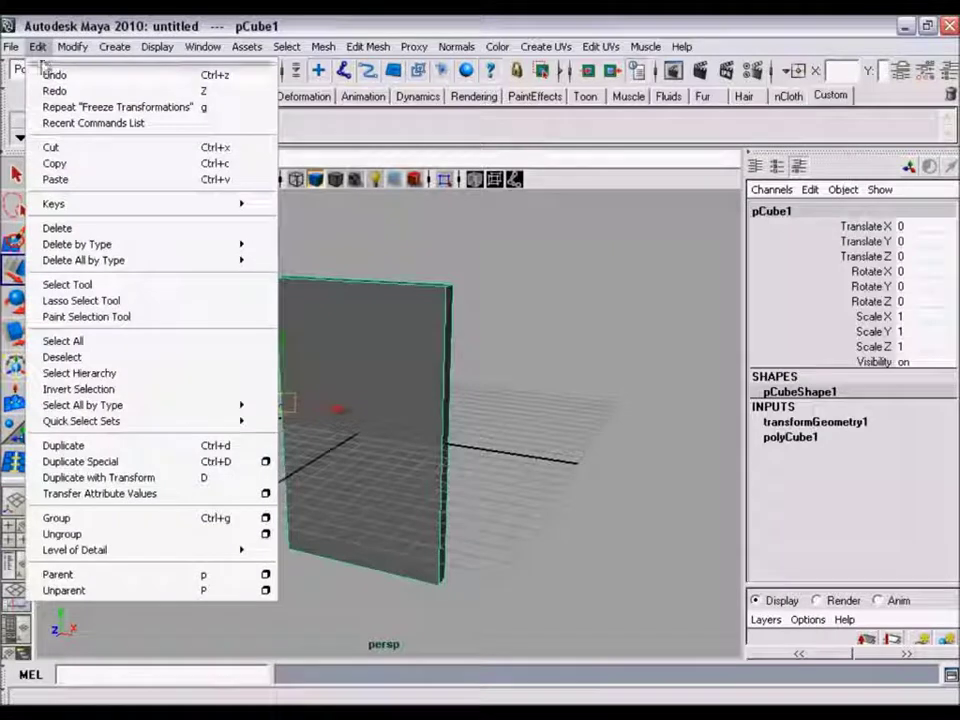
# Duplicate the frozen panel into pCube2 and orbit to view the copy
pyautogui.click(190, 446)
pyautogui.moveTo(364, 439)
pyautogui.keyDown('alt'); pyautogui.mouseDown()
pyautogui.moveTo(422, 431)
pyautogui.moveTo(373, 431)
pyautogui.moveTo(433, 441)
pyautogui.moveTo(370, 417)
pyautogui.mouseUp(); pyautogui.keyUp('alt')
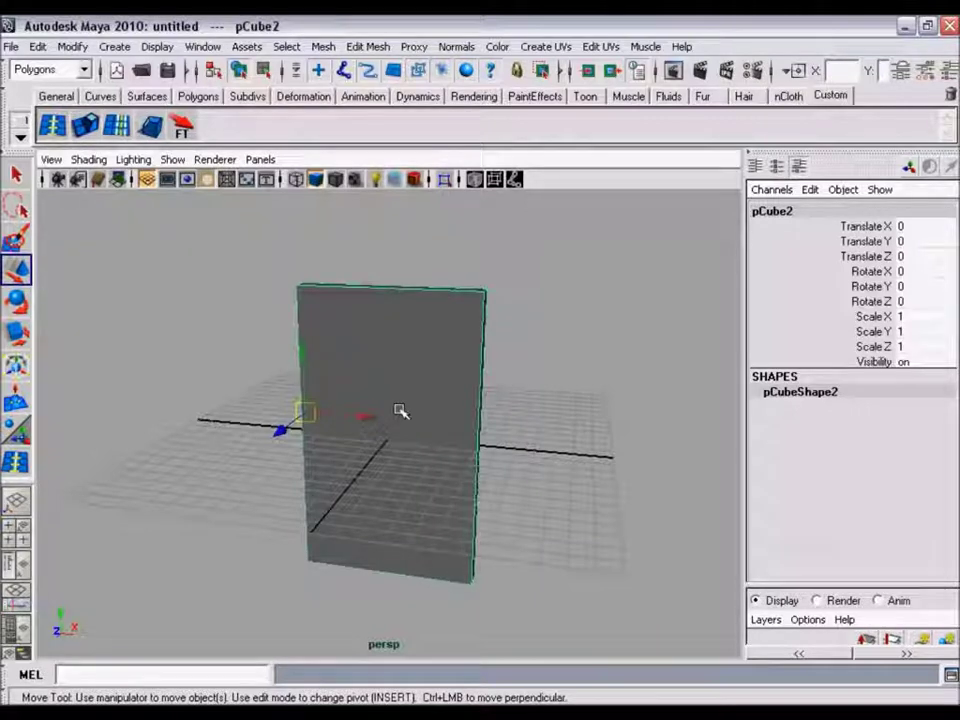
pyautogui.moveTo(394, 407)
pyautogui.keyDown('alt'); pyautogui.mouseDown()
pyautogui.moveTo(429, 401)
pyautogui.moveTo(326, 435)
pyautogui.mouseUp(); pyautogui.keyUp('alt')
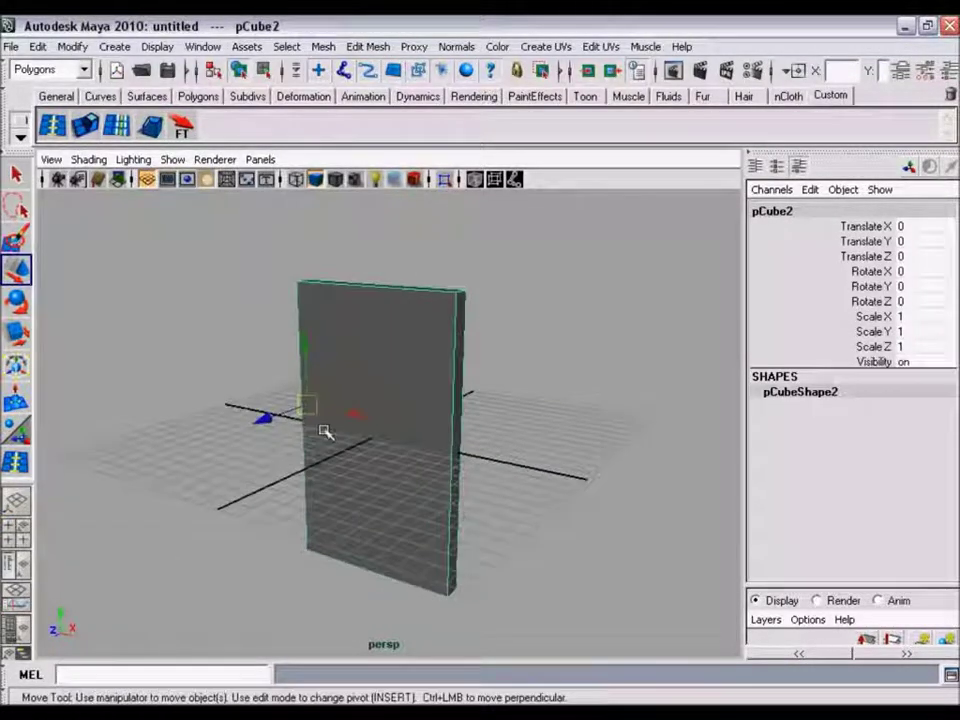
pyautogui.keyDown('alt'); pyautogui.moveTo(533, 443); pyautogui.dragTo(489, 422); pyautogui.keyUp('alt')
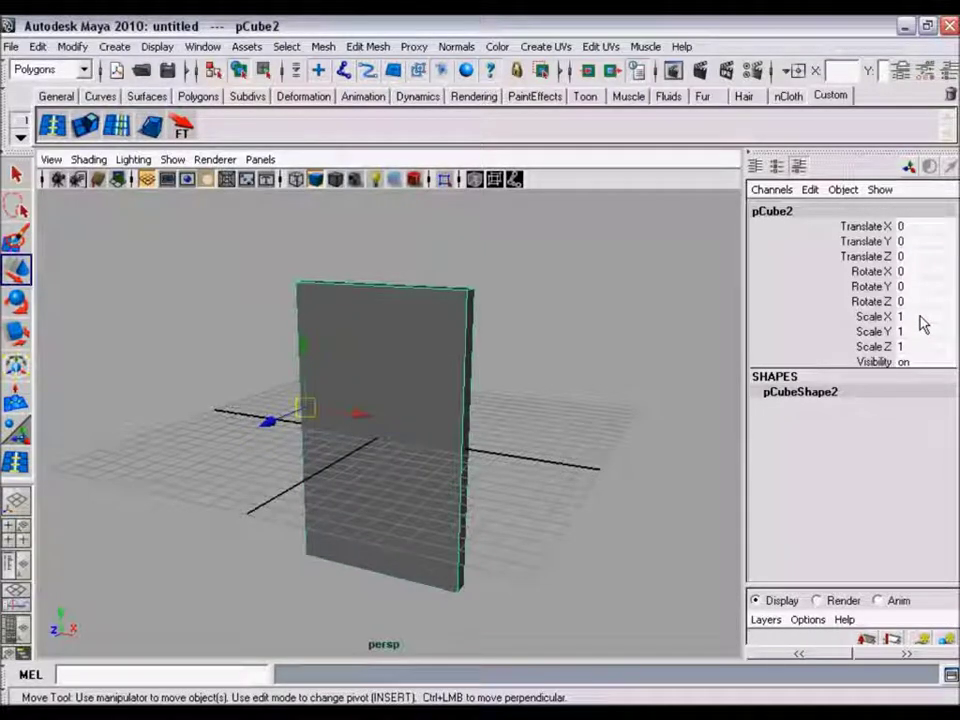
# Set pCube2's Scale X to -1 in the Channel Box and orbit to check the mirrored pair
pyautogui.click(908, 316)
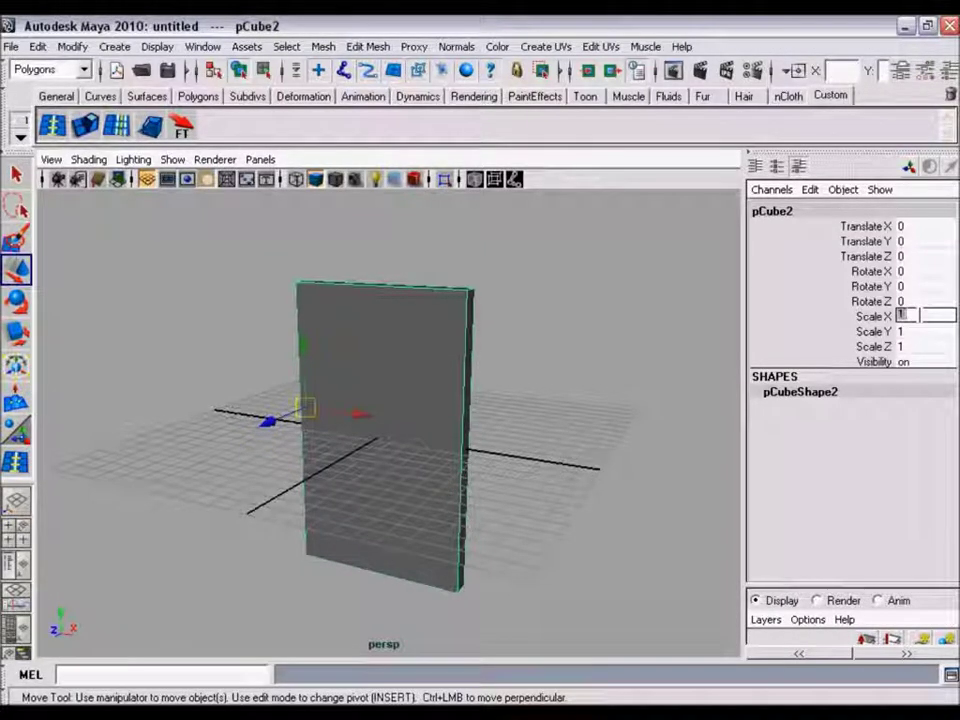
pyautogui.press('BackSpace')
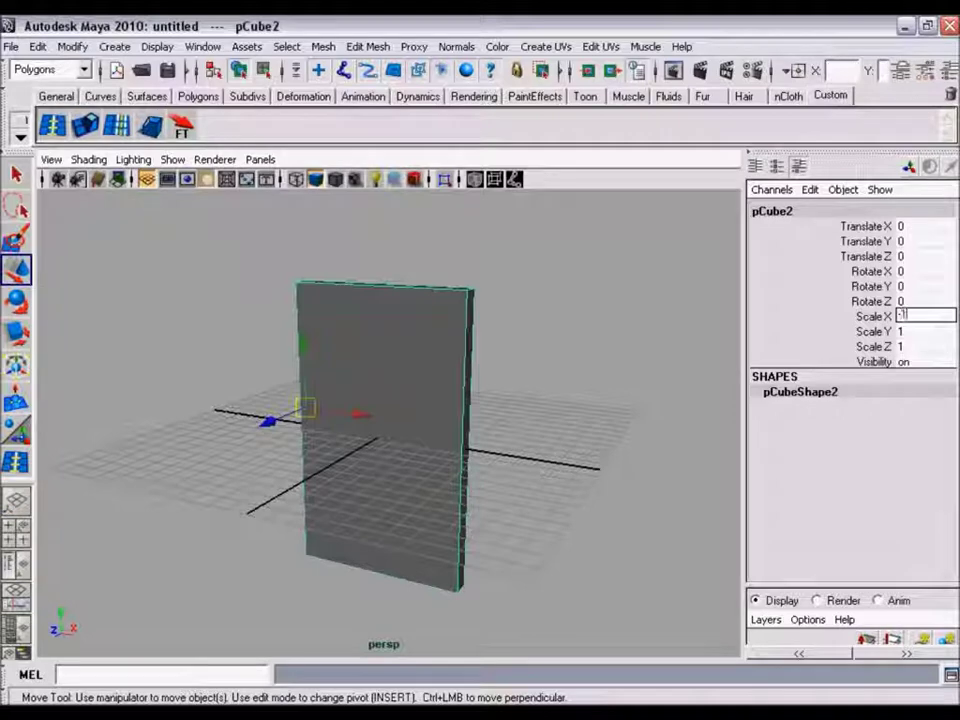
pyautogui.press('Return')
pyautogui.keyDown('alt'); pyautogui.moveTo(660, 390); pyautogui.dragTo(542, 422); pyautogui.keyUp('alt')
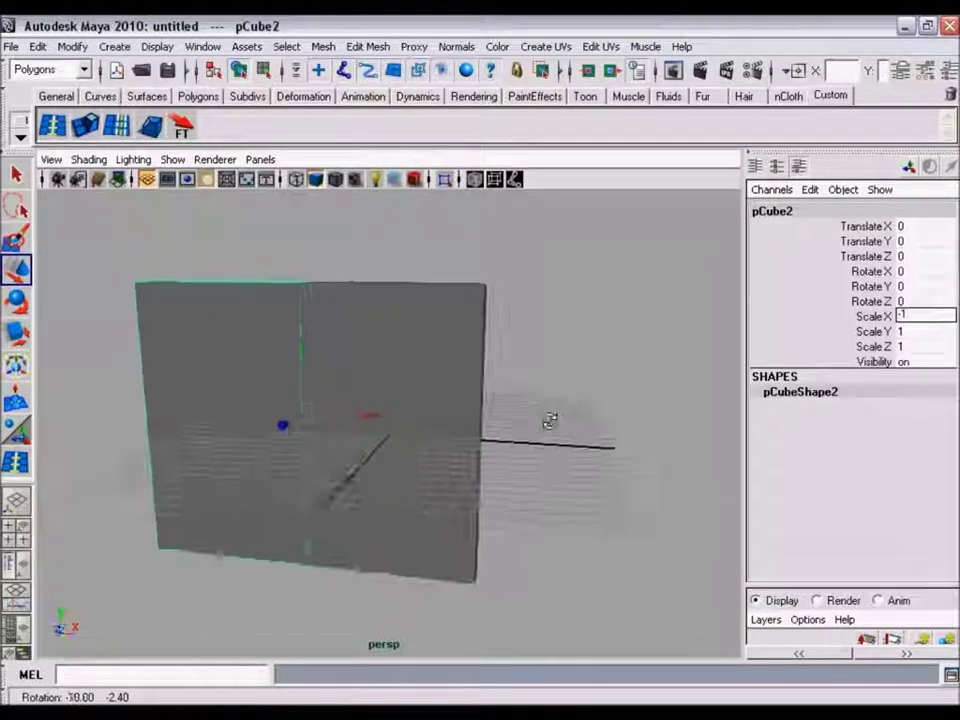
pyautogui.keyDown('alt'); pyautogui.moveTo(407, 437); pyautogui.dragTo(332, 431); pyautogui.keyUp('alt')
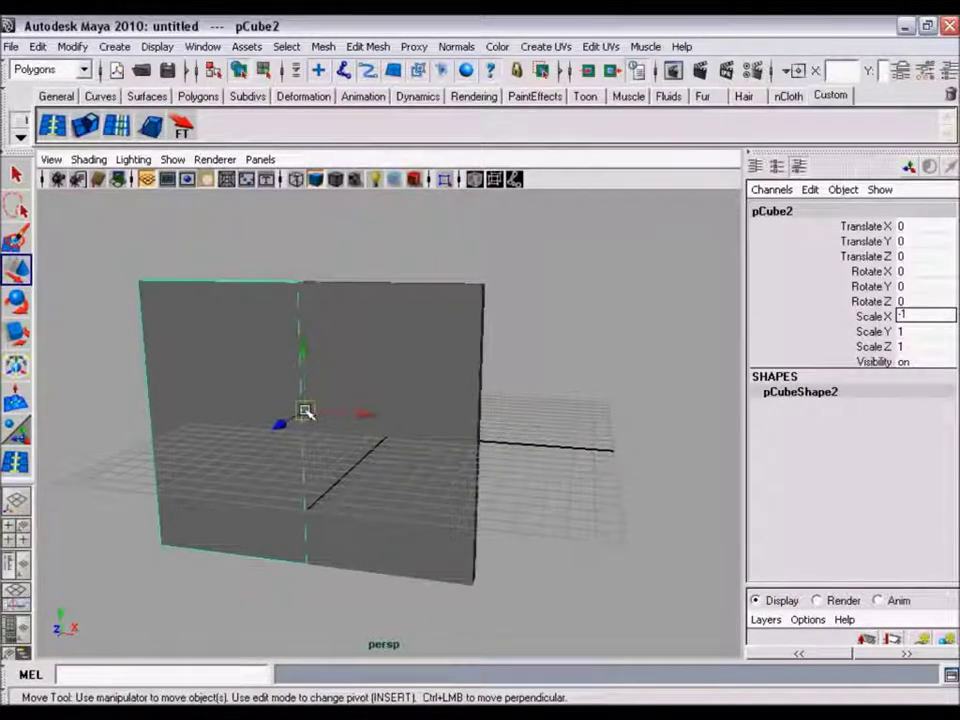
pyautogui.keyDown('alt'); pyautogui.moveTo(304, 411); pyautogui.dragTo(332, 407); pyautogui.keyUp('alt')
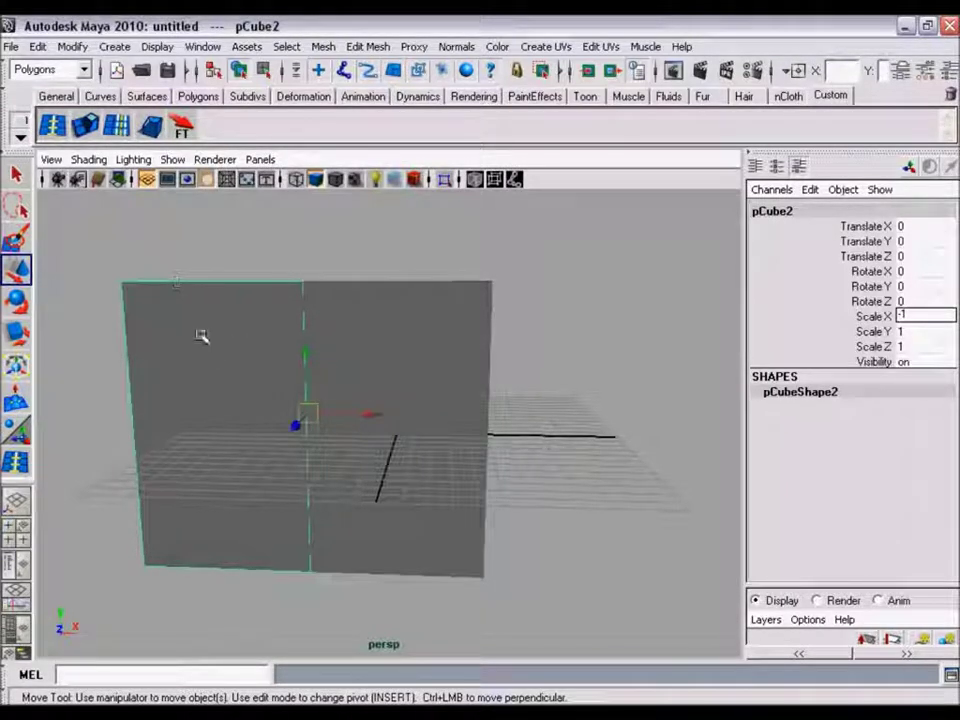
# Clear the selection and select the mirrored pCube2 panel
pyautogui.keyDown('alt'); pyautogui.moveTo(390, 435); pyautogui.dragTo(564, 330); pyautogui.keyUp('alt')
pyautogui.click(564, 330)
pyautogui.keyDown('alt'); pyautogui.moveTo(439, 463); pyautogui.dragTo(466, 464); pyautogui.keyUp('alt')
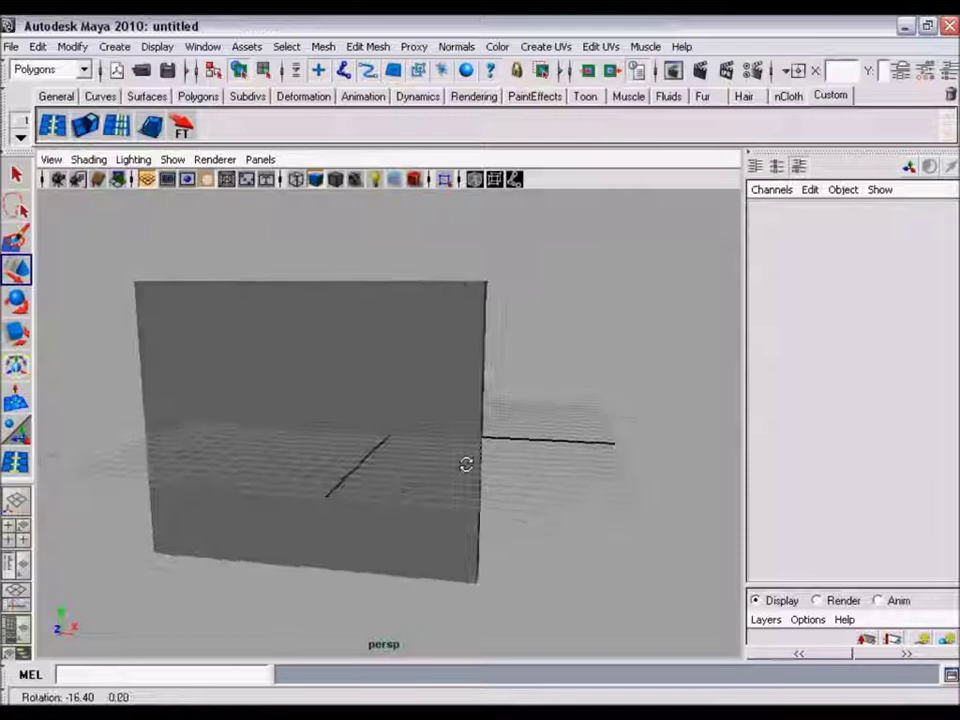
pyautogui.click(388, 360)
# Swing pCube2 about its hinge edge to Rotate Y -10.703 and orbit to view the pair
pyautogui.press('e')
pyautogui.moveTo(295, 431)
pyautogui.mouseDown()
pyautogui.moveTo(370, 432)
pyautogui.moveTo(326, 431)
pyautogui.moveTo(246, 343)
pyautogui.mouseUp()
pyautogui.hotkey('ctrl', 'shift', 'd')
pyautogui.moveTo(320, 436)
pyautogui.mouseDown()
pyautogui.moveTo(268, 432)
pyautogui.moveTo(300, 428)
pyautogui.moveTo(298, 358)
pyautogui.mouseUp()
pyautogui.moveTo(432, 457)
pyautogui.keyDown('alt'); pyautogui.mouseDown()
pyautogui.moveTo(411, 461)
pyautogui.moveTo(392, 429)
pyautogui.mouseUp(); pyautogui.keyUp('alt')
pyautogui.keyDown('alt'); pyautogui.moveTo(392, 429); pyautogui.dragTo(456, 458, button='right'); pyautogui.keyUp('alt')
pyautogui.moveTo(456, 458)
pyautogui.keyDown('alt'); pyautogui.mouseDown()
pyautogui.moveTo(398, 435)
pyautogui.moveTo(455, 447)
pyautogui.mouseUp(); pyautogui.keyUp('alt')
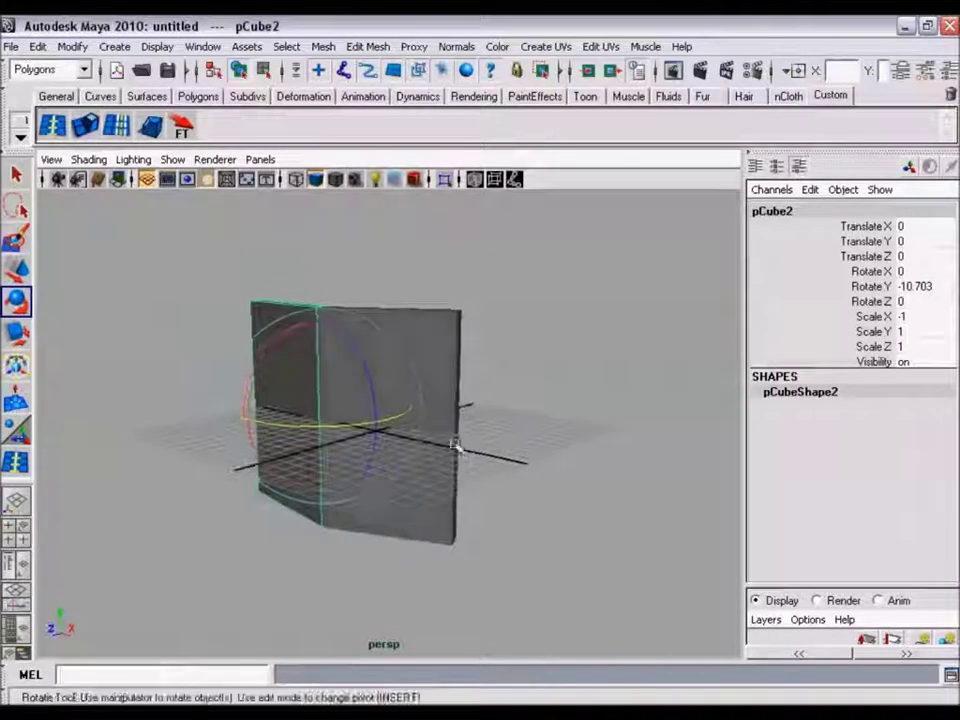